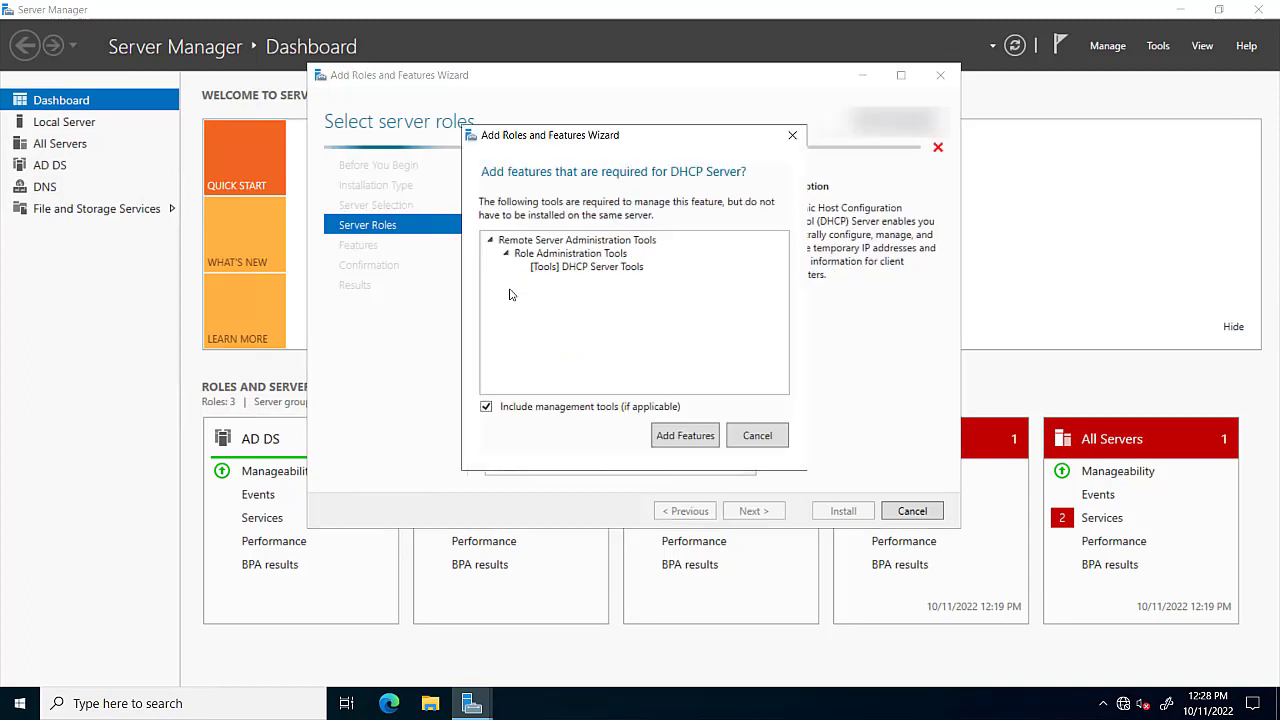
Add the DHCP Server role with its management tools and start the installation.
left_click(683, 436)
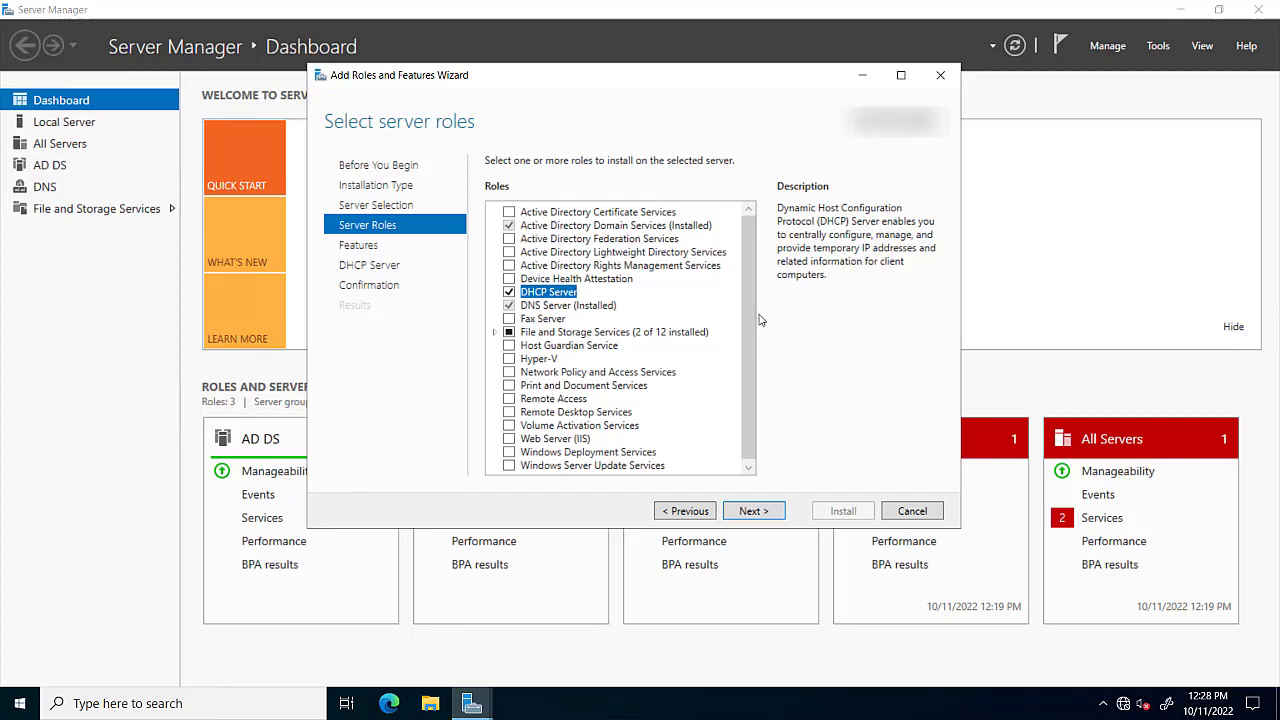
left_click_drag(747, 318, 747, 346)
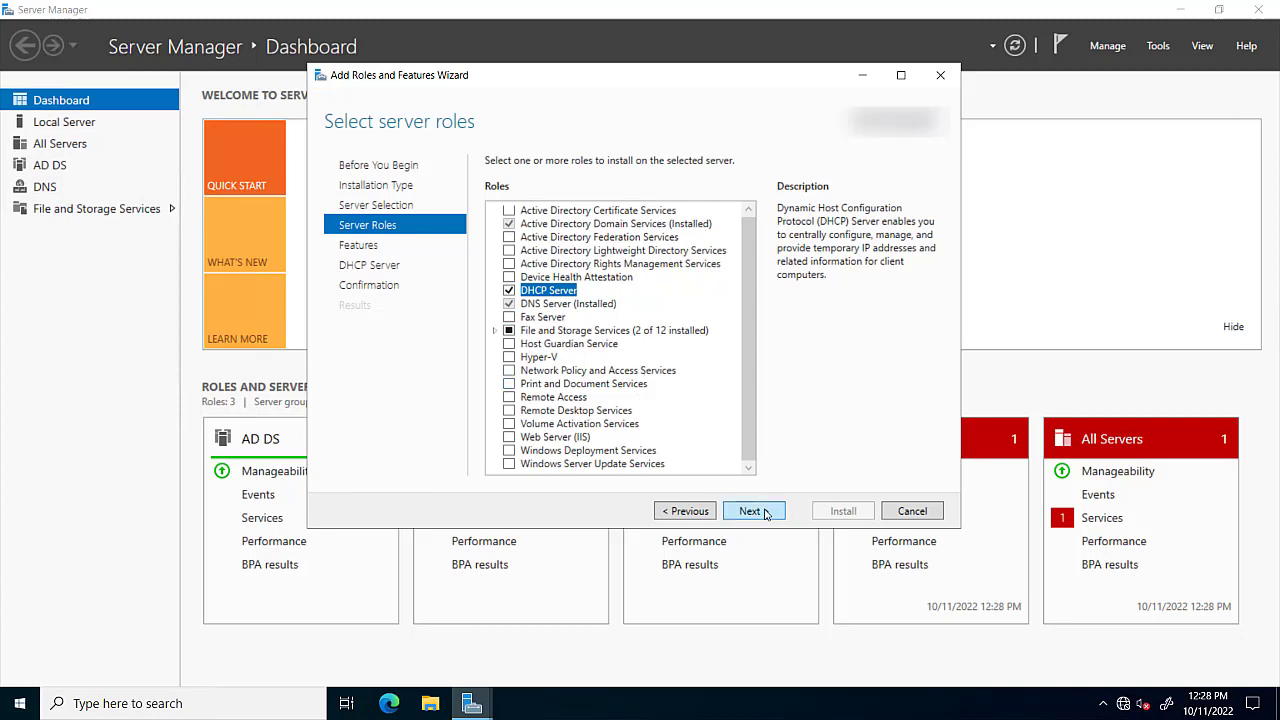
left_click(751, 512)
left_click(751, 512)
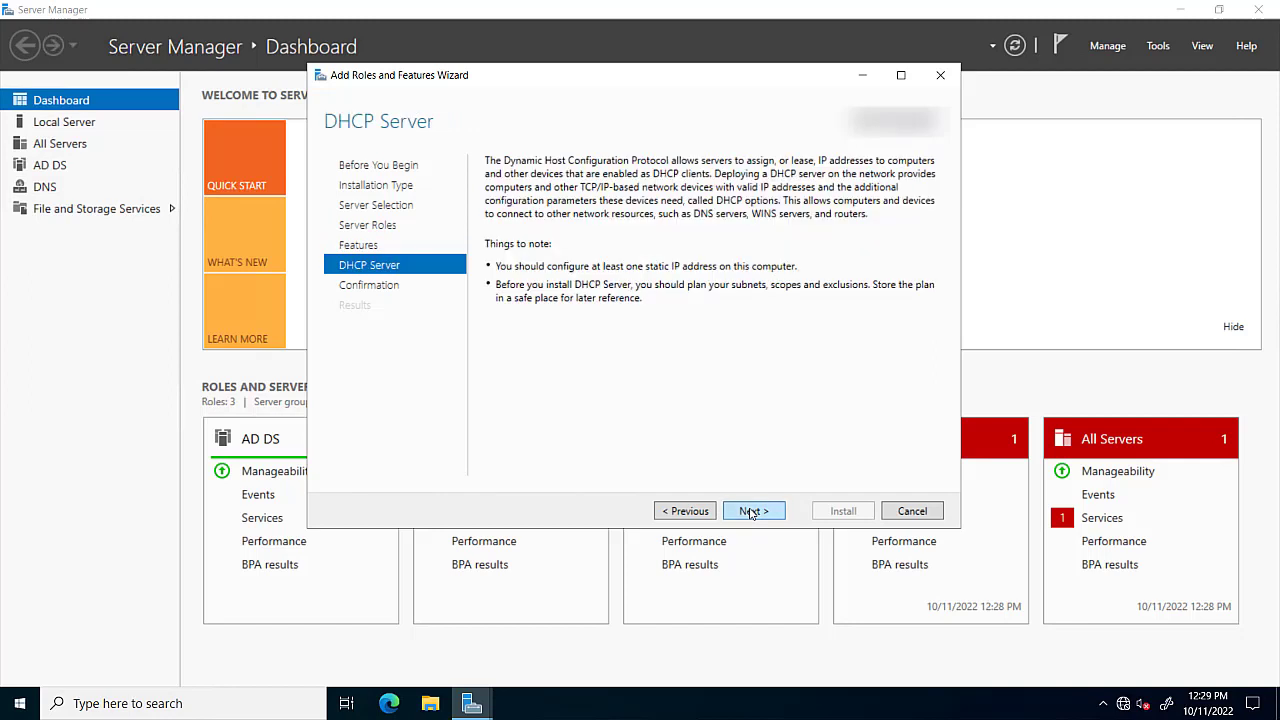
left_click(751, 512)
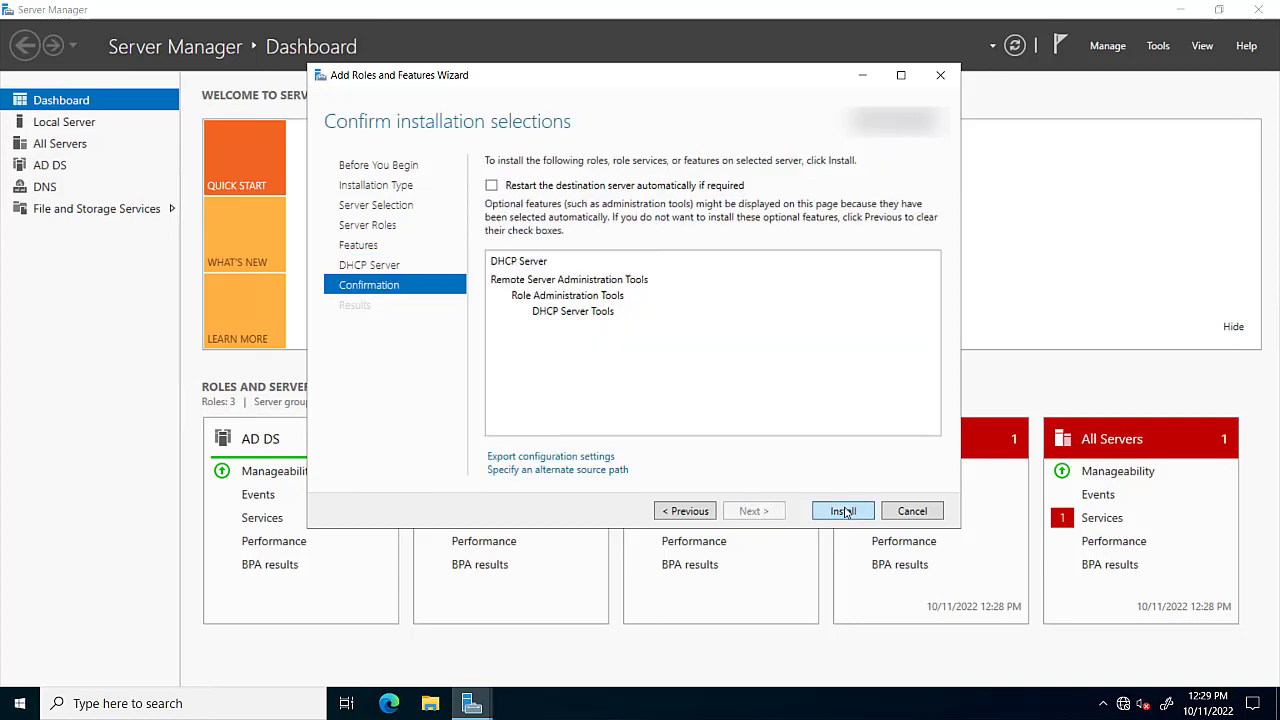
left_click(843, 511)
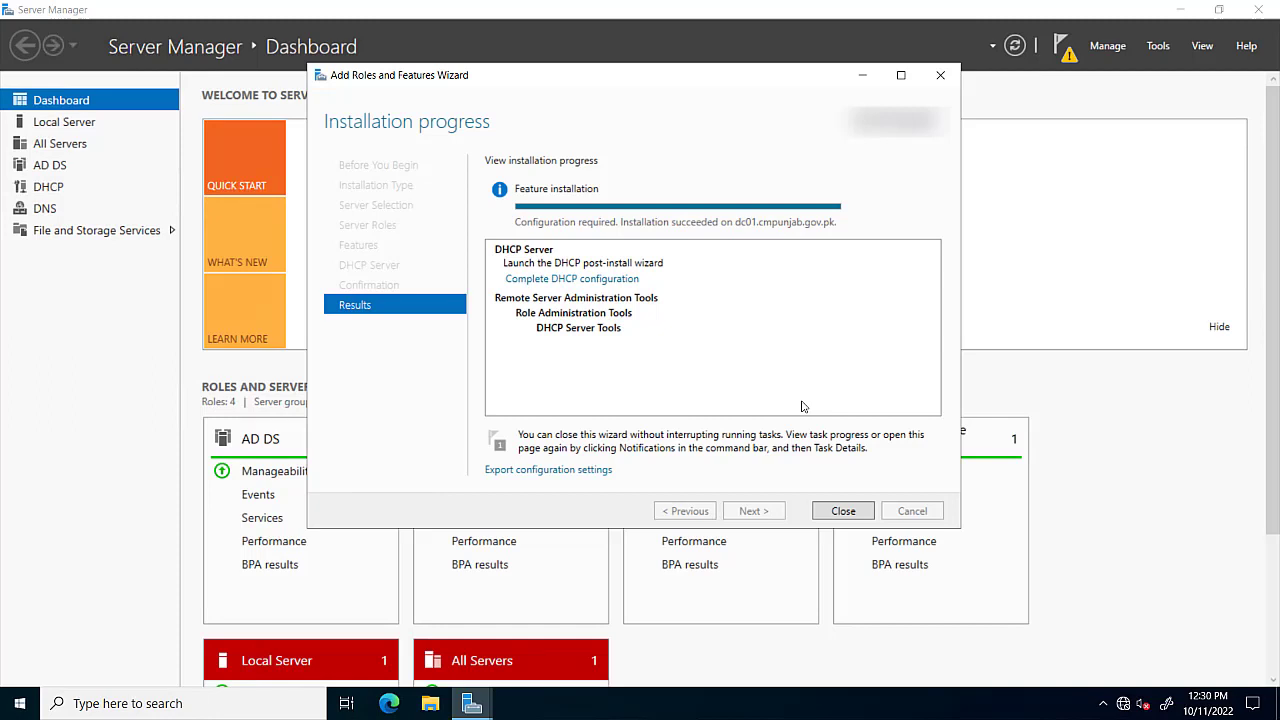
Close the wizard once the DHCP Server installation has succeeded.
left_click(843, 511)
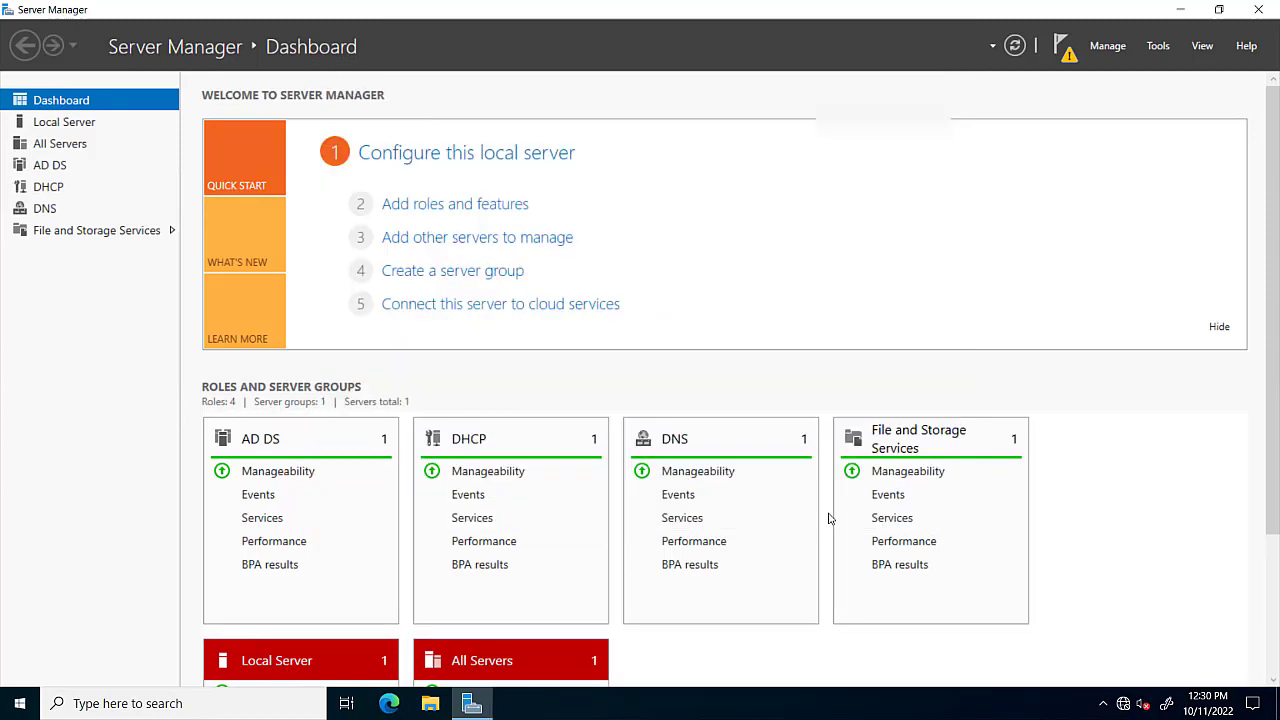
Launch Complete DHCP configuration from the notifications and advance to the Authorization page.
left_click(1105, 52)
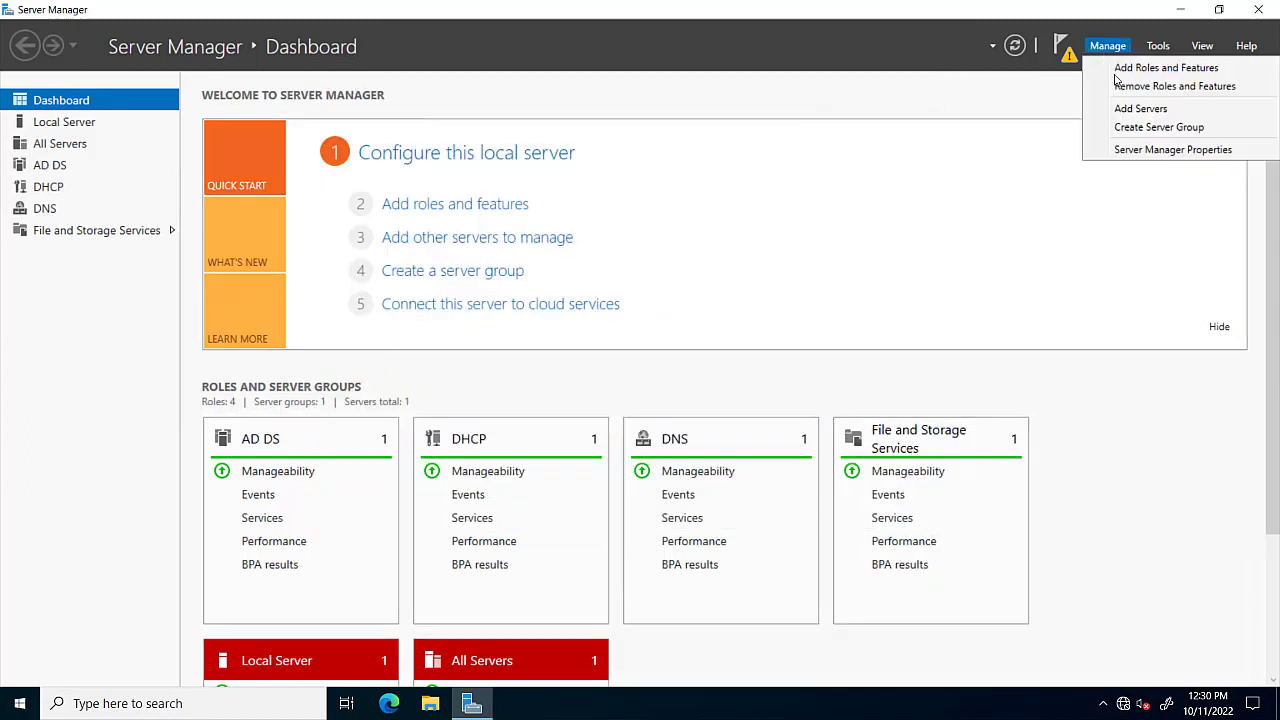
left_click(1061, 50)
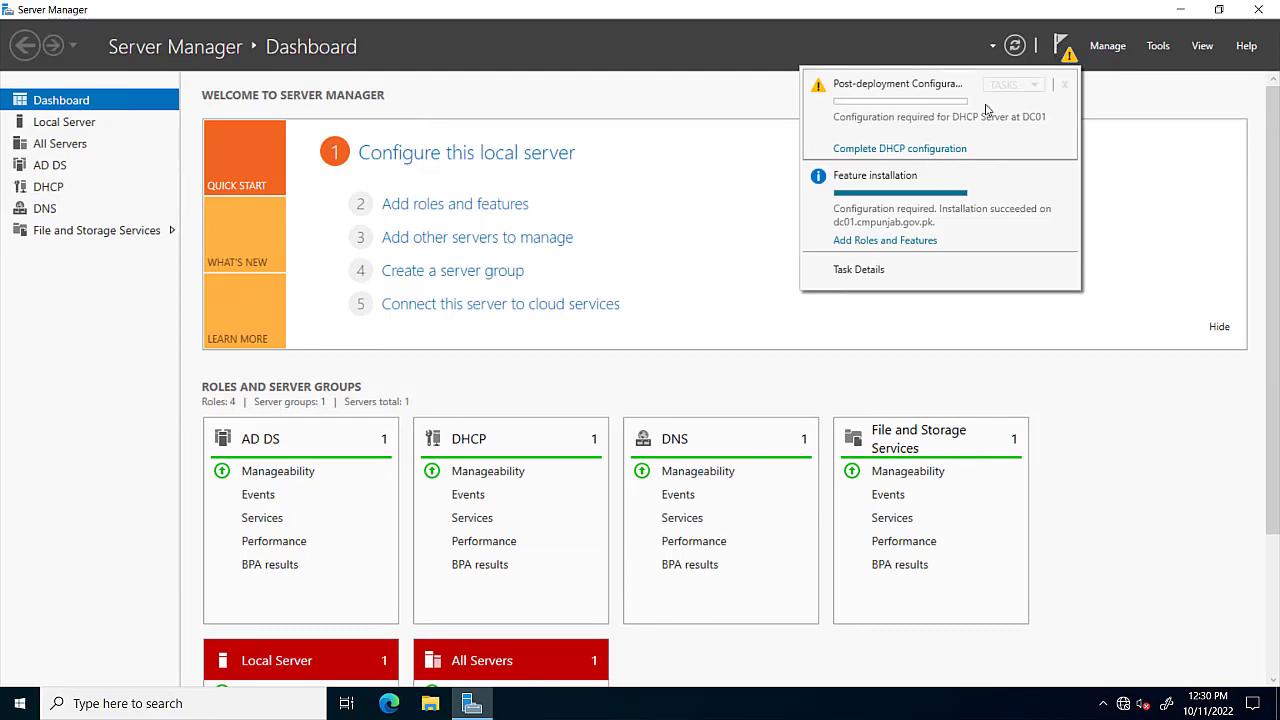
left_click(906, 149)
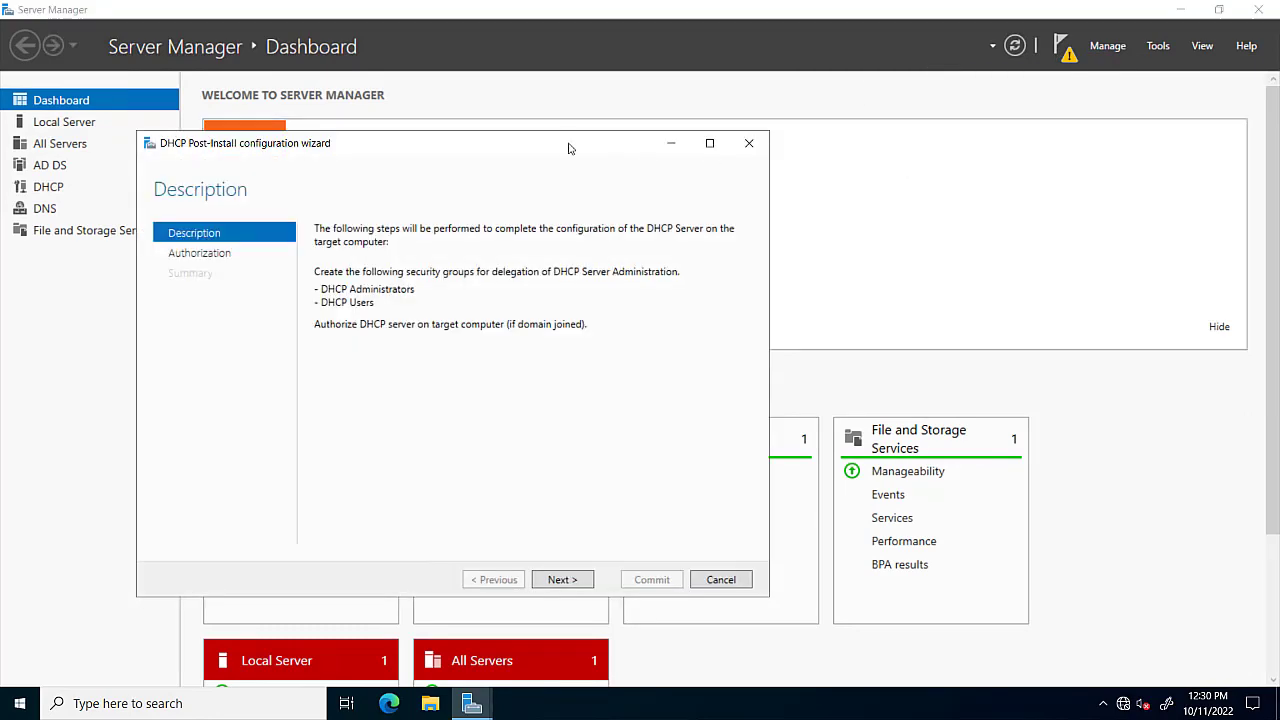
left_click_drag(551, 144, 670, 90)
left_click(1180, 10)
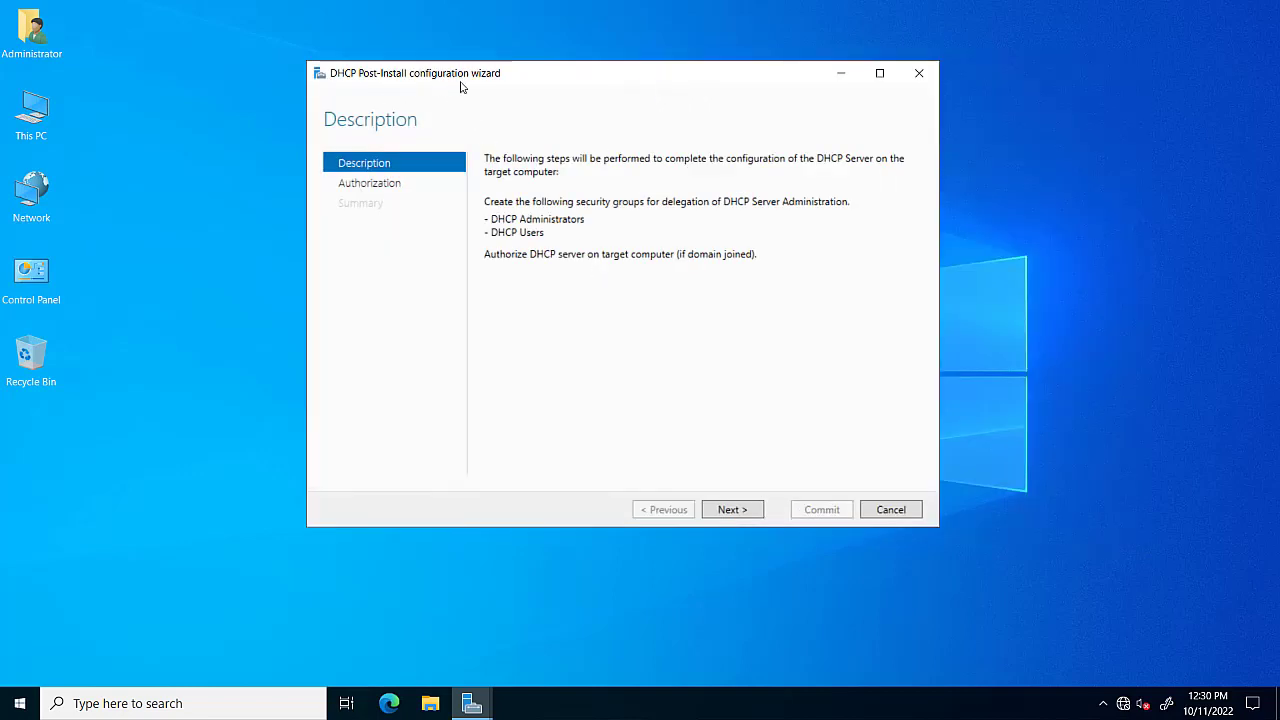
left_click(723, 511)
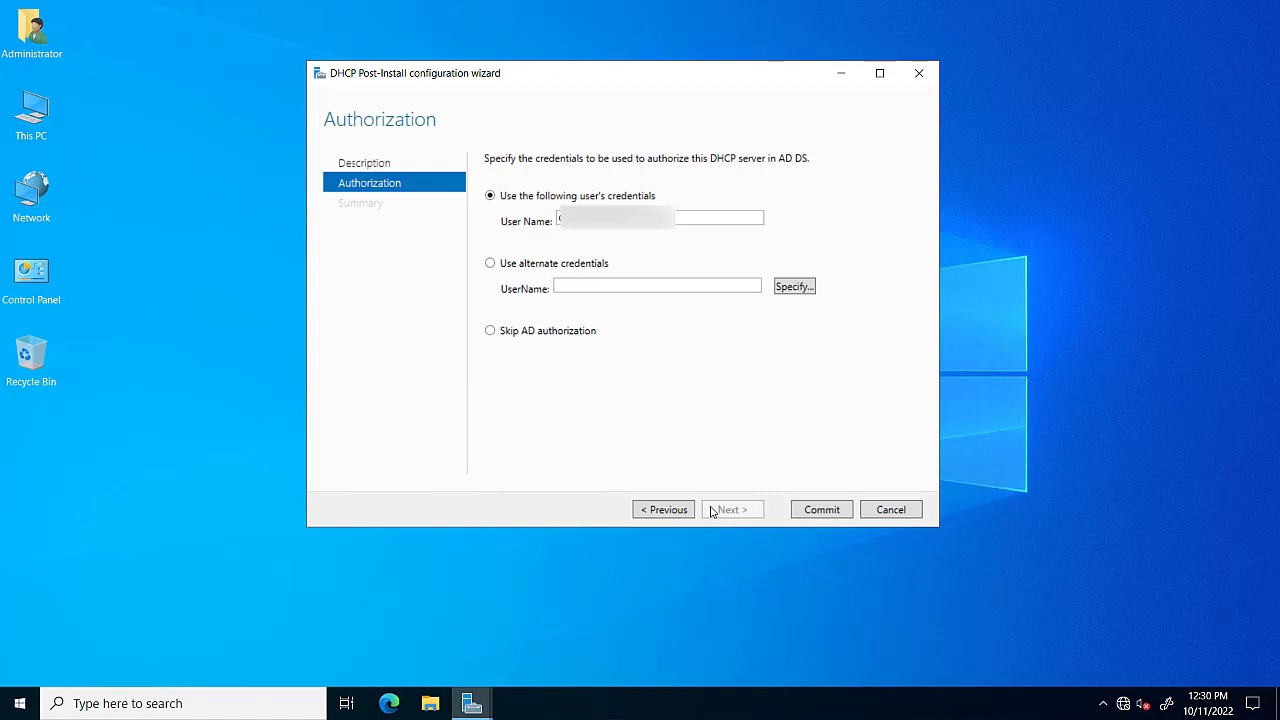
Enter the administrator account name and its password as alternate authorization credentials.
double_click(712, 218)
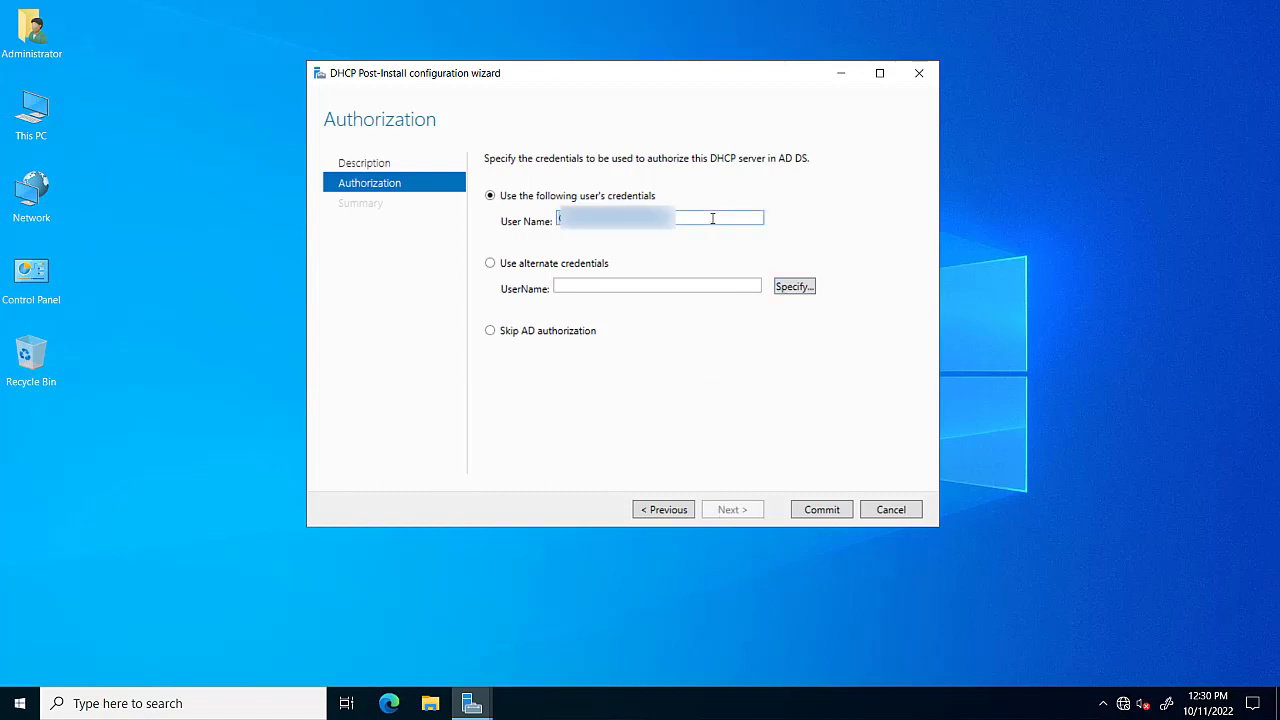
left_click(784, 289)
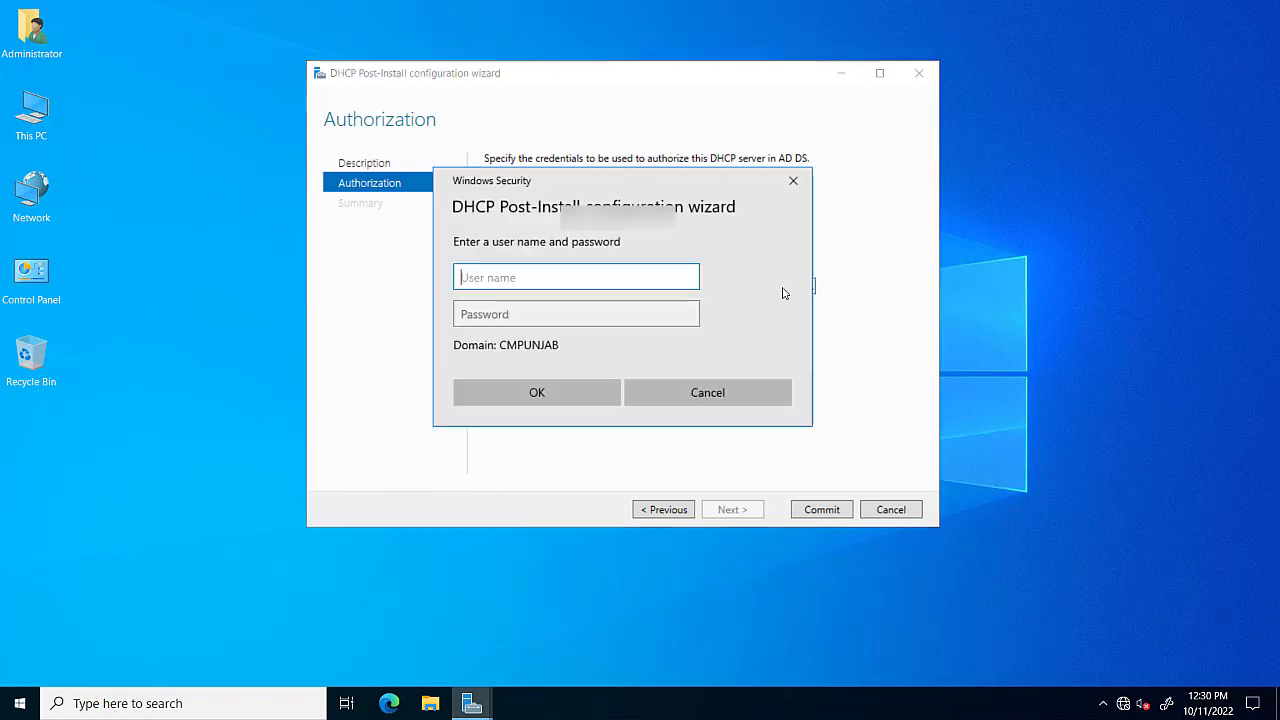
type("ad")
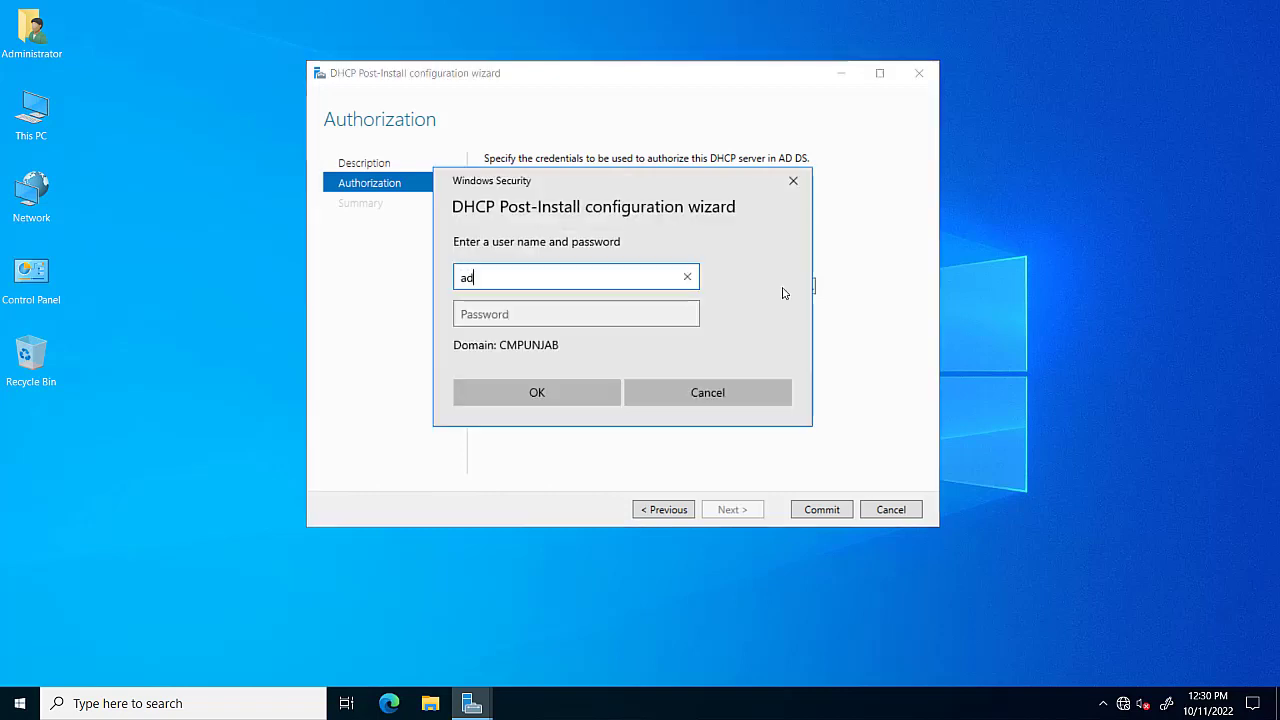
type("ministrator")
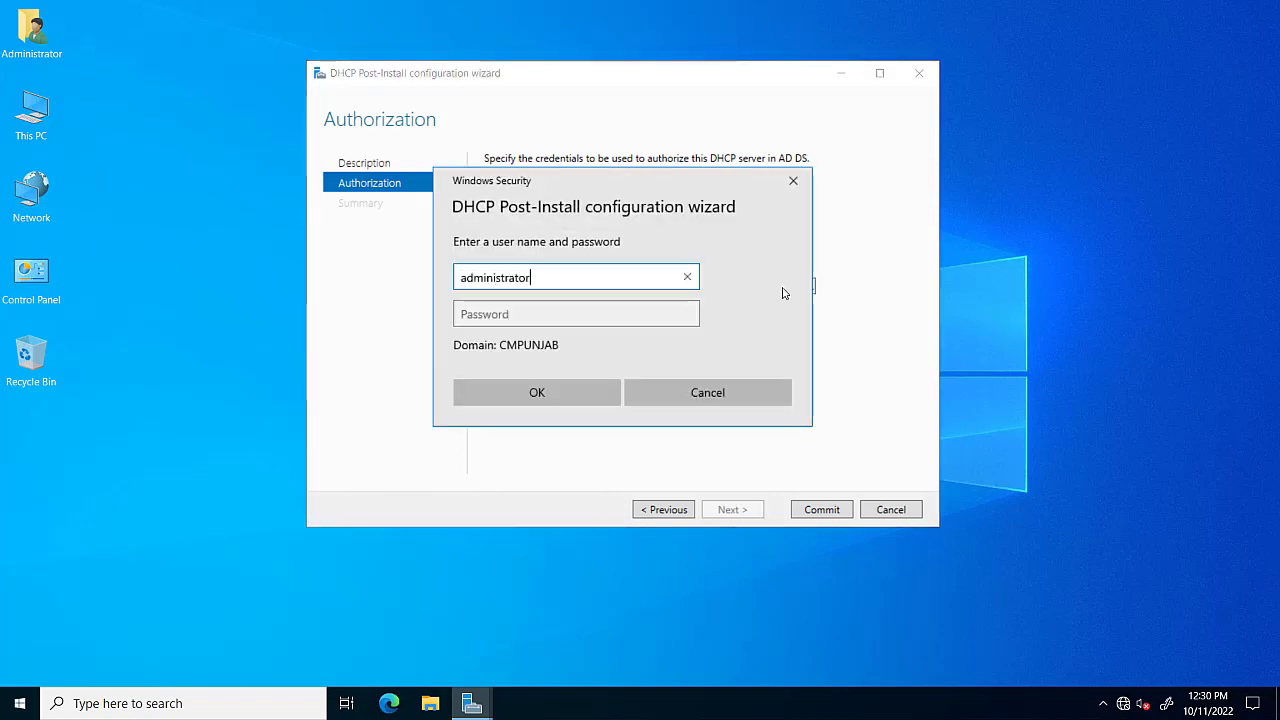
key("Tab")
type("•••••")
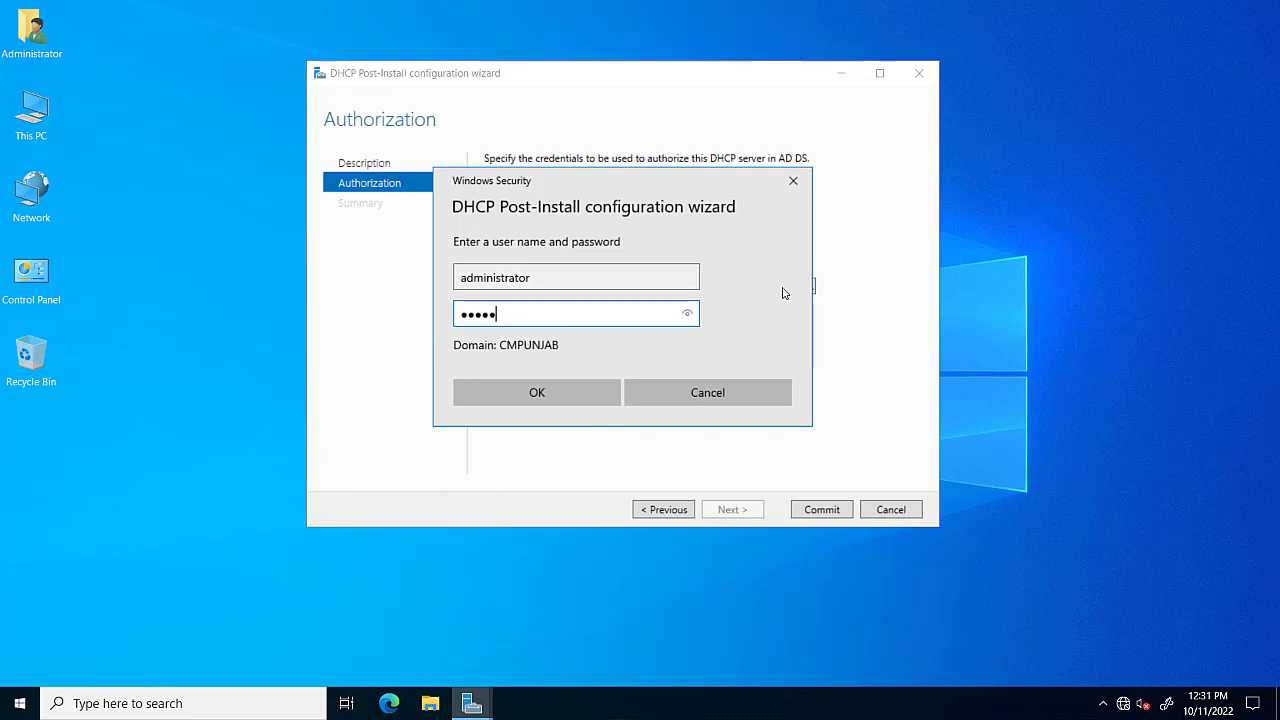
type("•••")
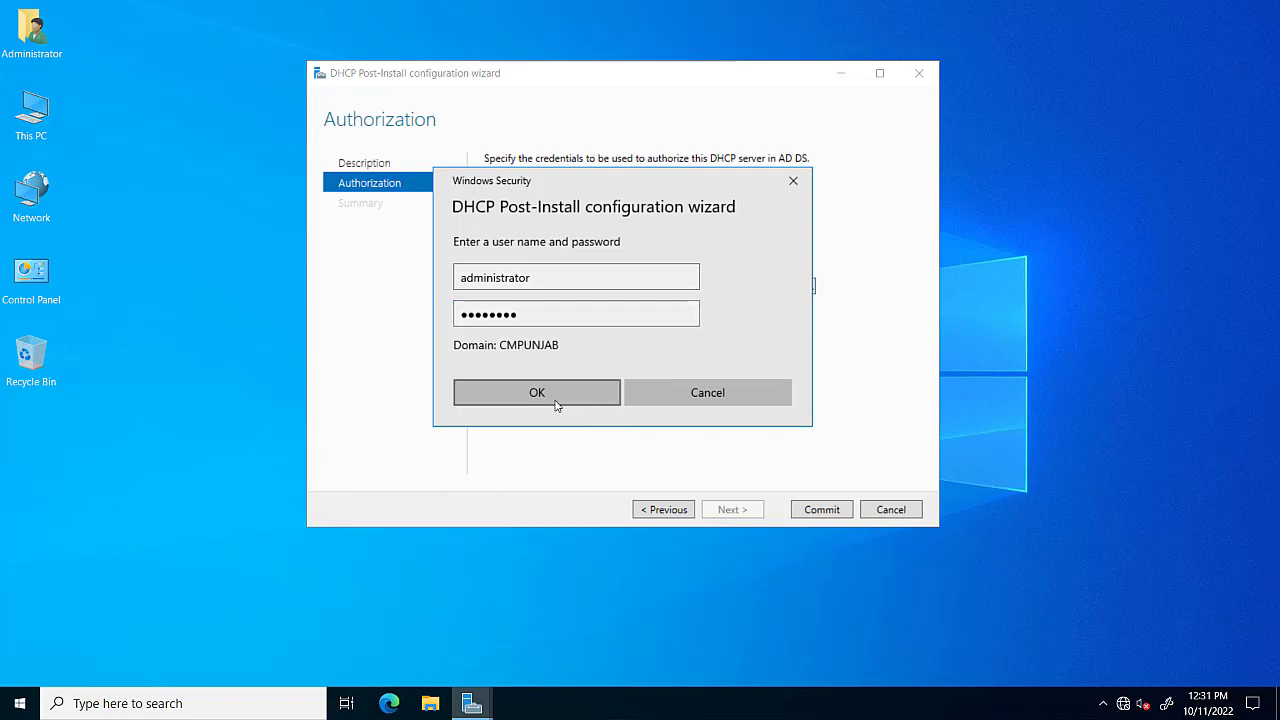
left_click(560, 391)
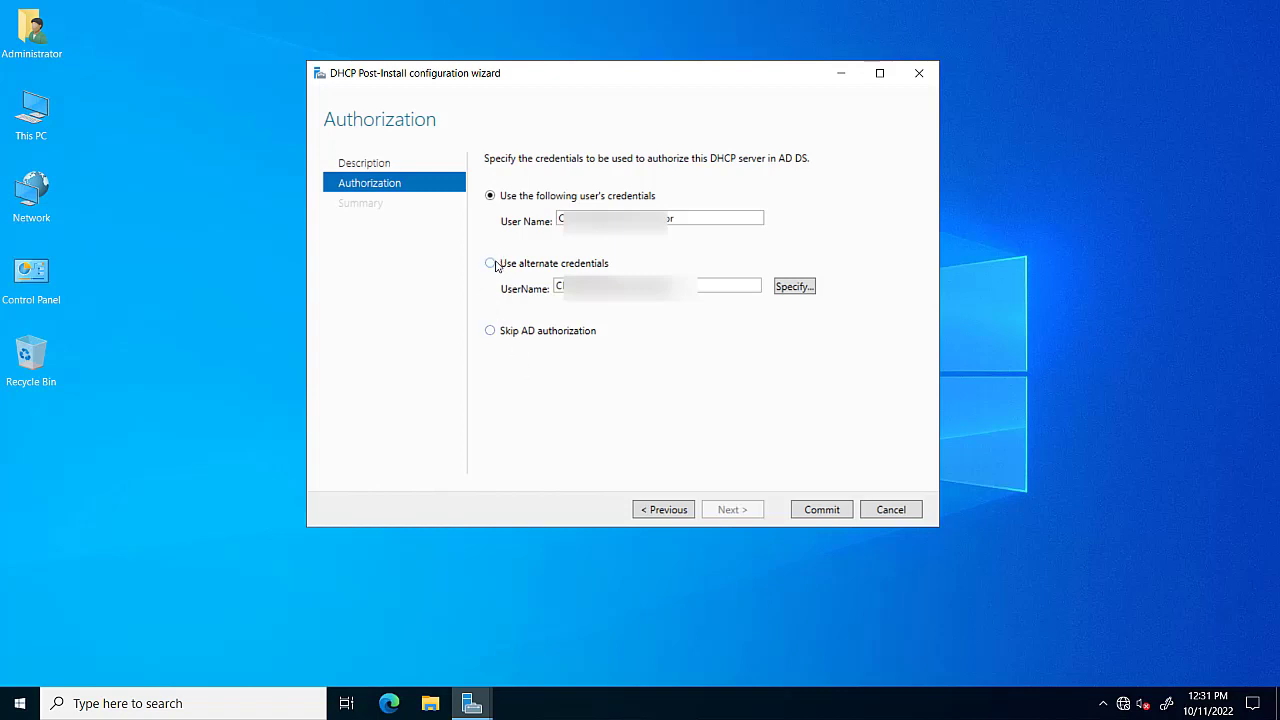
Authorize with the current user's credentials, commit the security groups, and close the wizard.
left_click(490, 197)
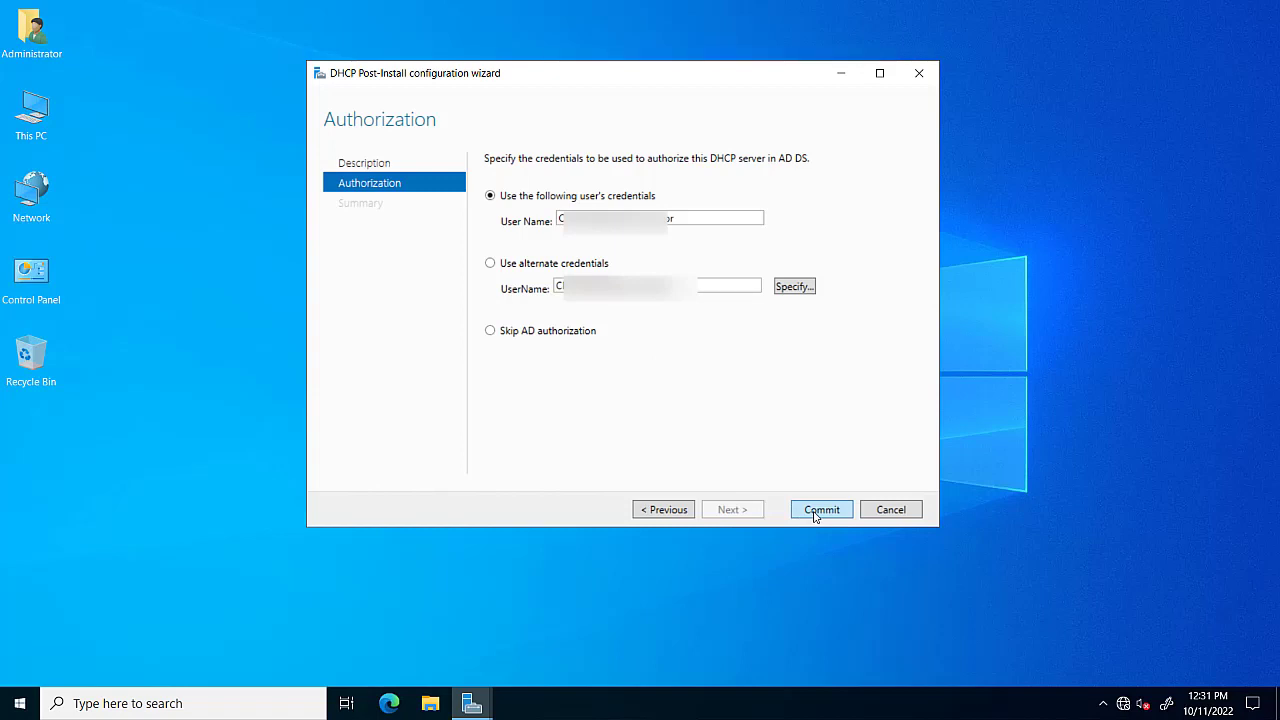
double_click(633, 215)
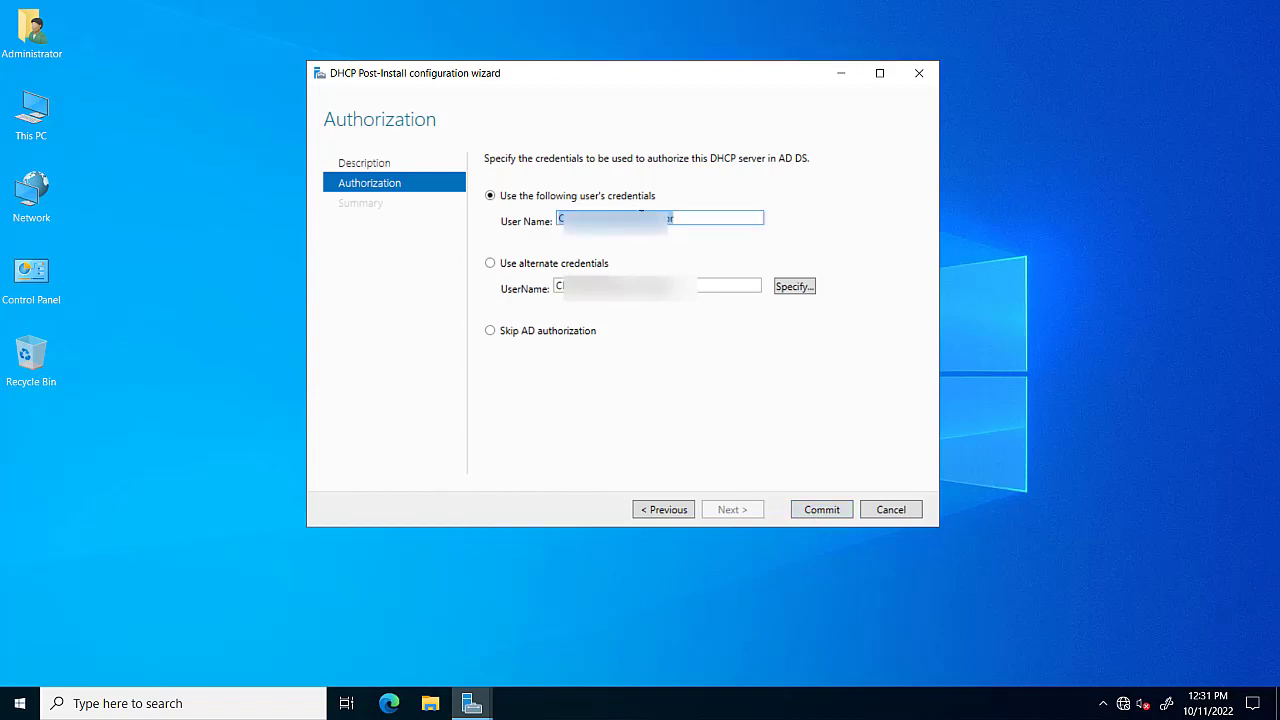
left_click(641, 216)
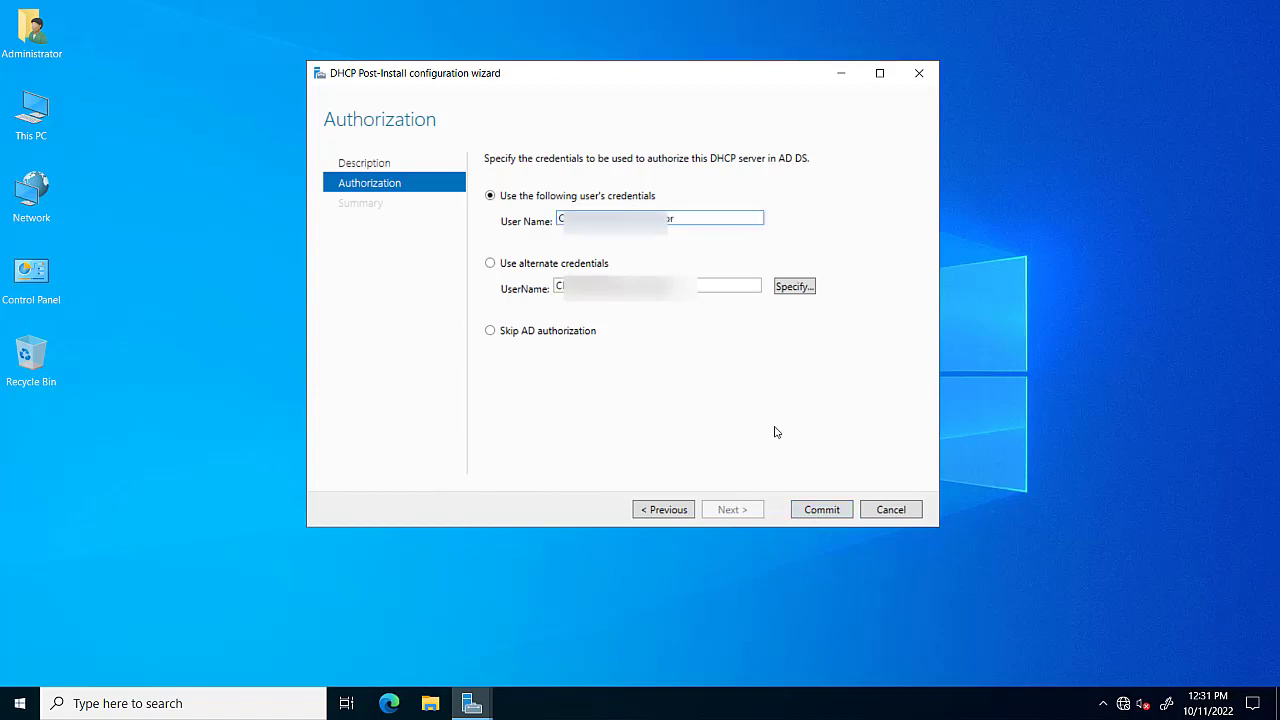
left_click(822, 510)
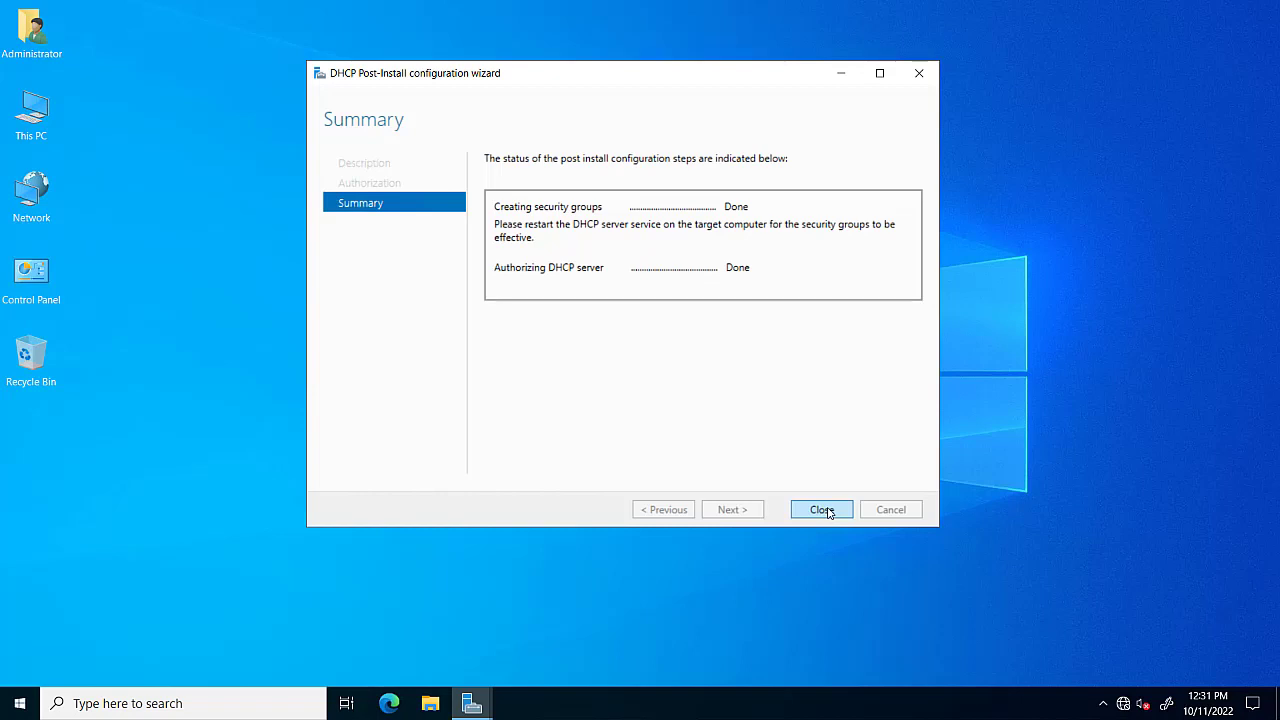
left_click(822, 510)
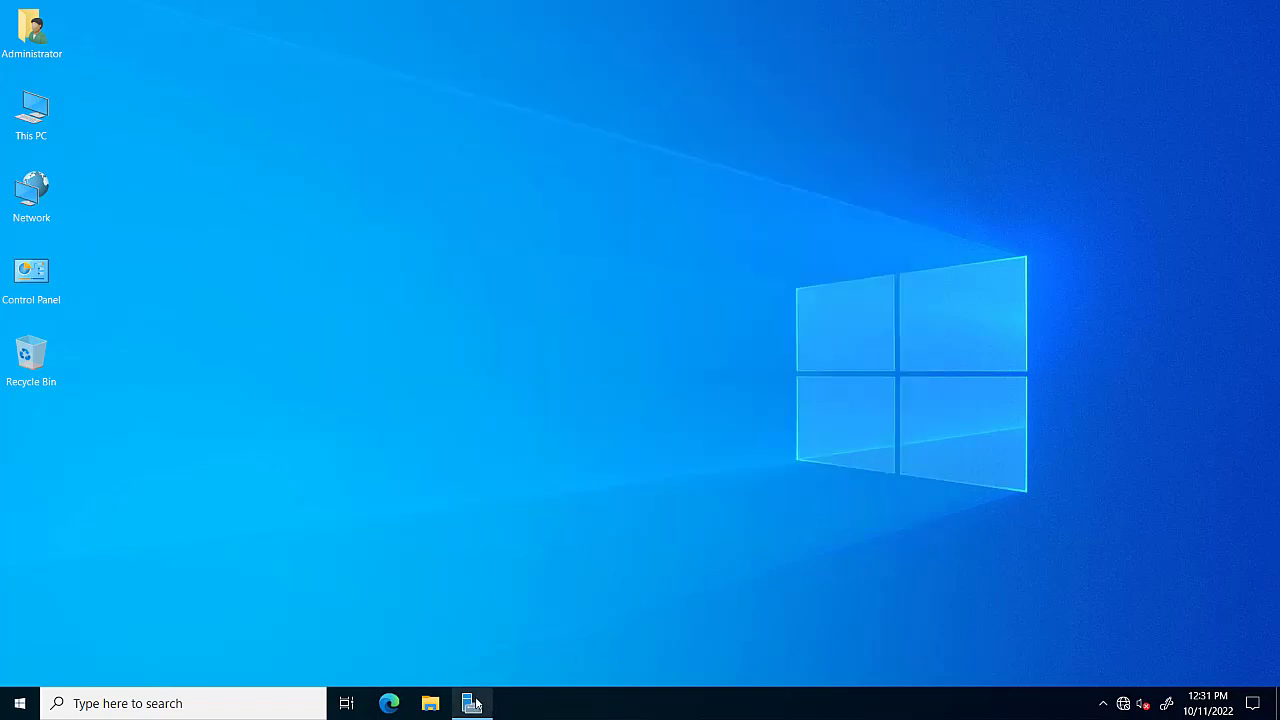
Open the DHCP console from Windows Administrative Tools and maximize its window.
mouse_move(476, 705)
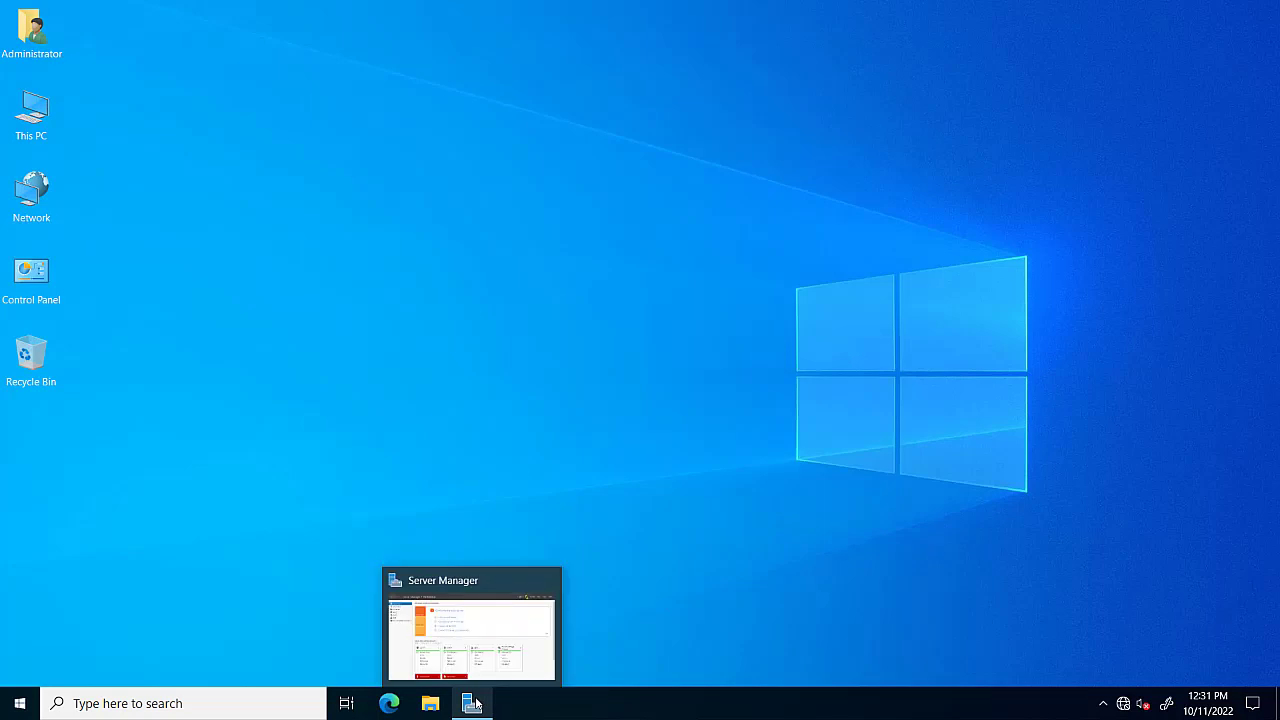
left_click(20, 703)
left_click(203, 386)
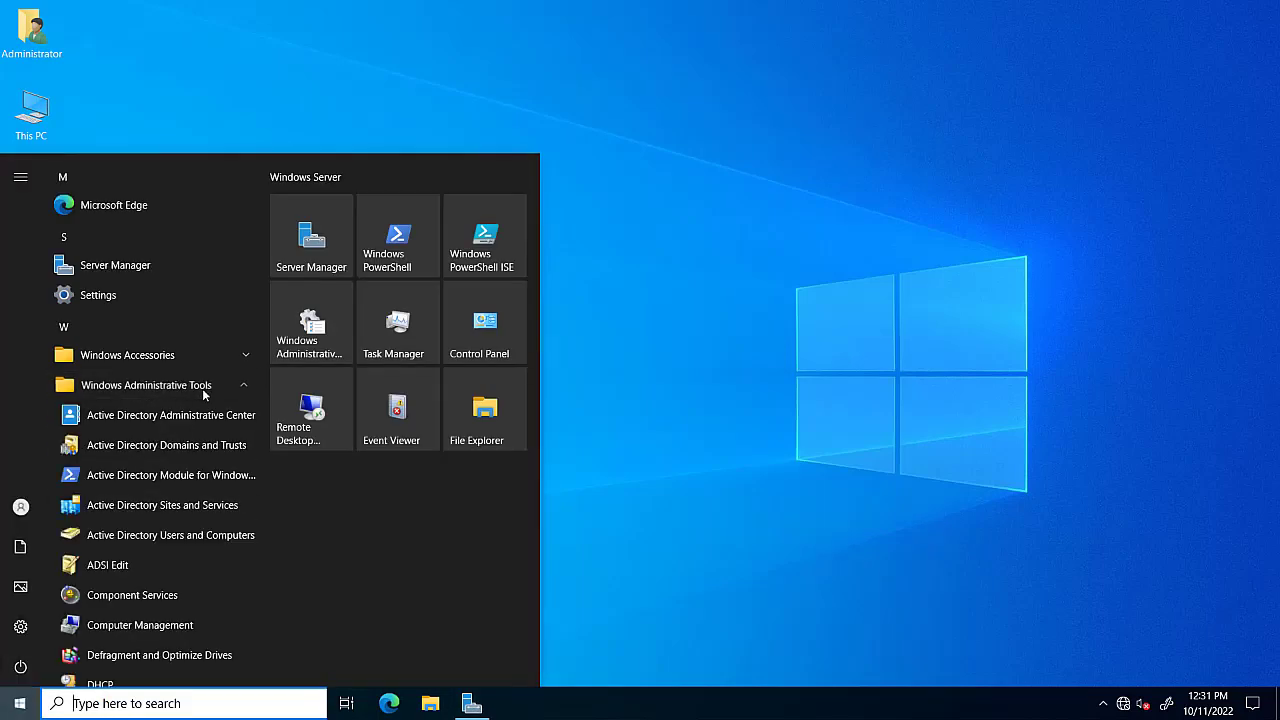
scroll(165, 501, "down", 3)
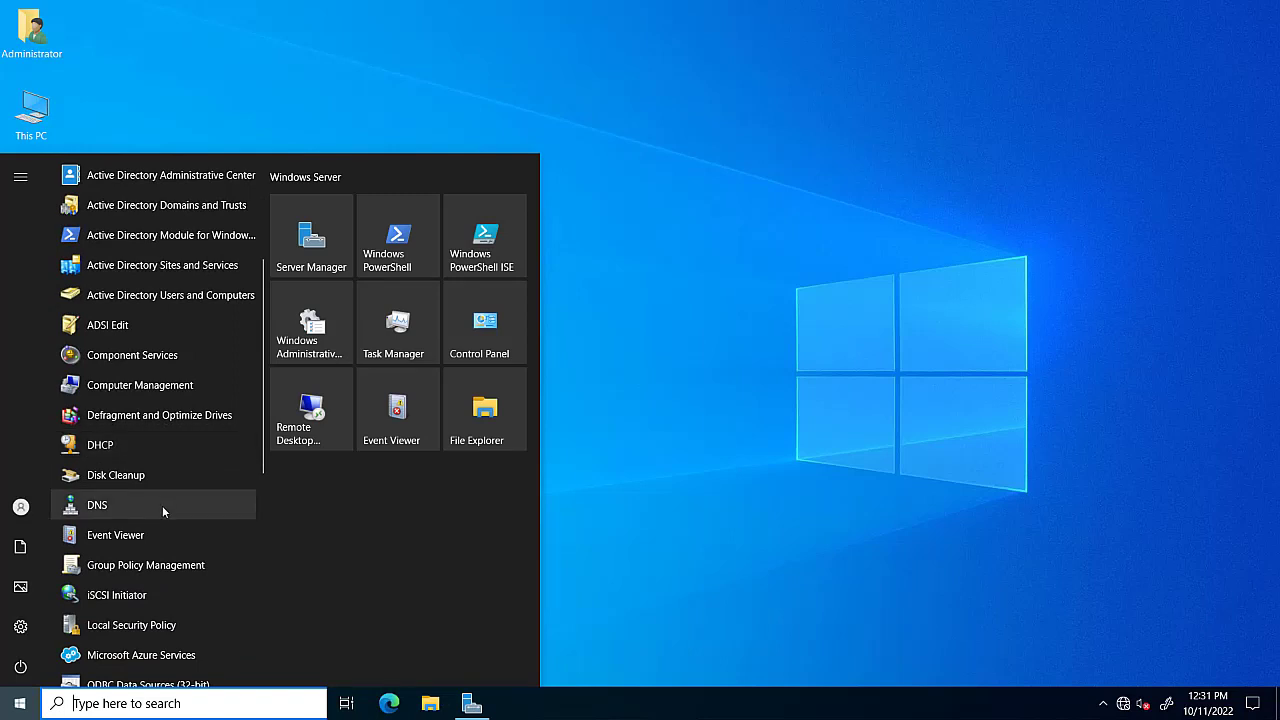
left_click(141, 447)
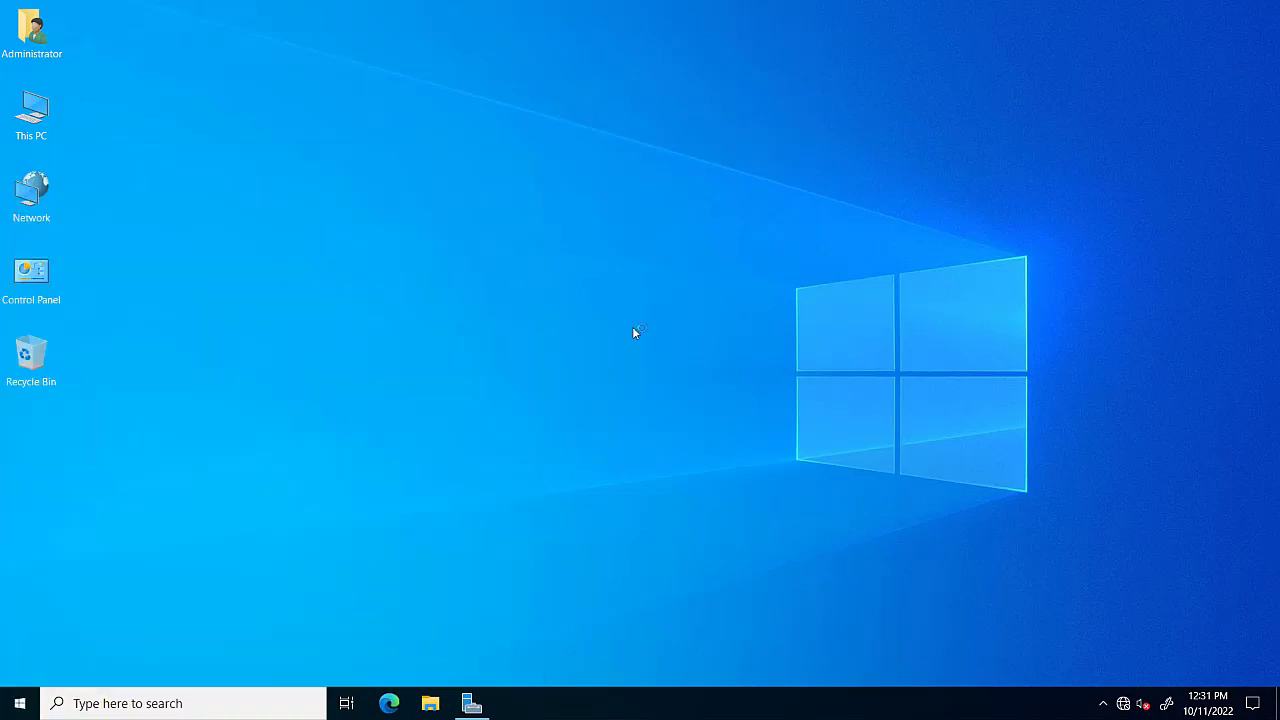
left_click(493, 77)
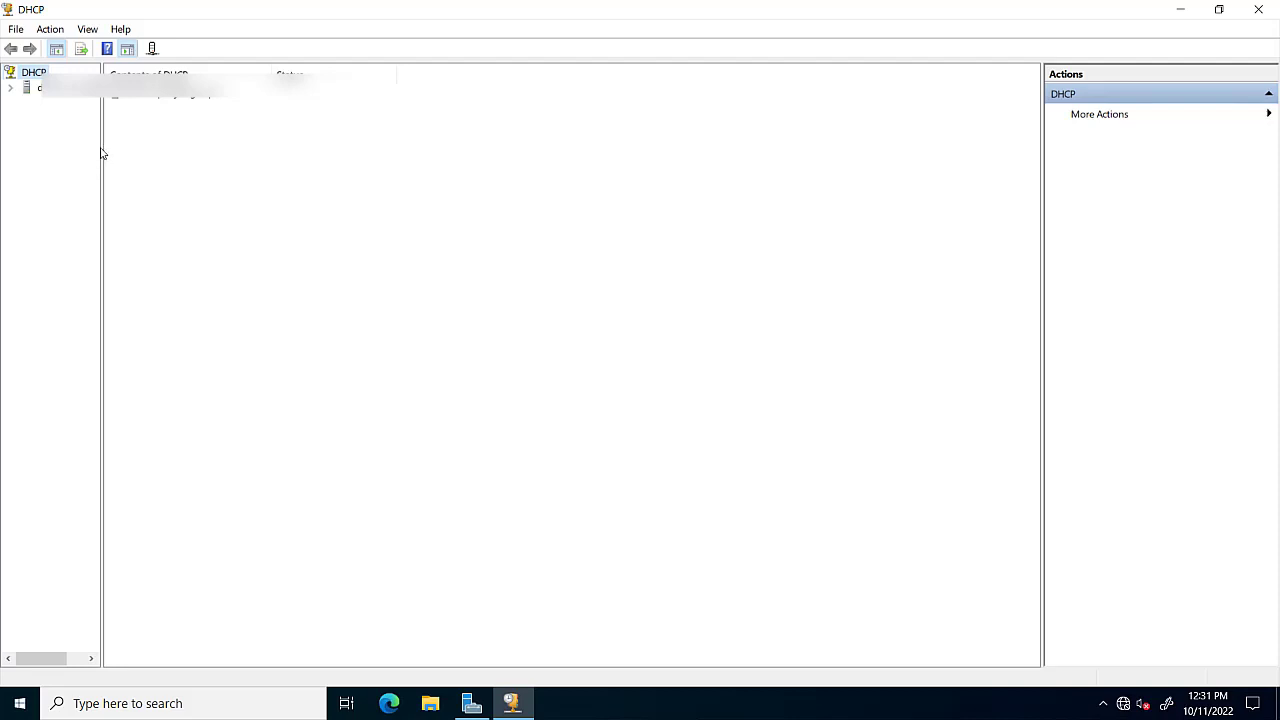
Widen the tree pane and expand the server and its IPv4 node.
left_click_drag(102, 147, 190, 147)
left_click_drag(213, 147, 213, 147)
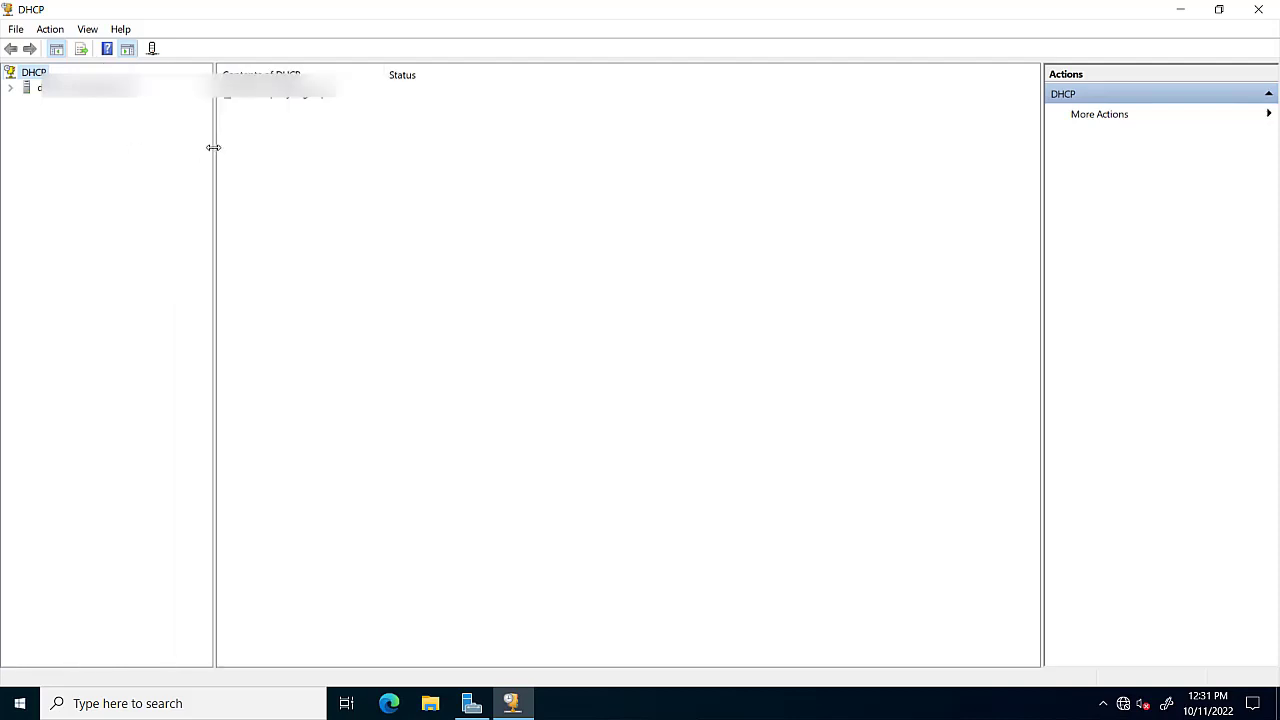
left_click(10, 88)
double_click(44, 104)
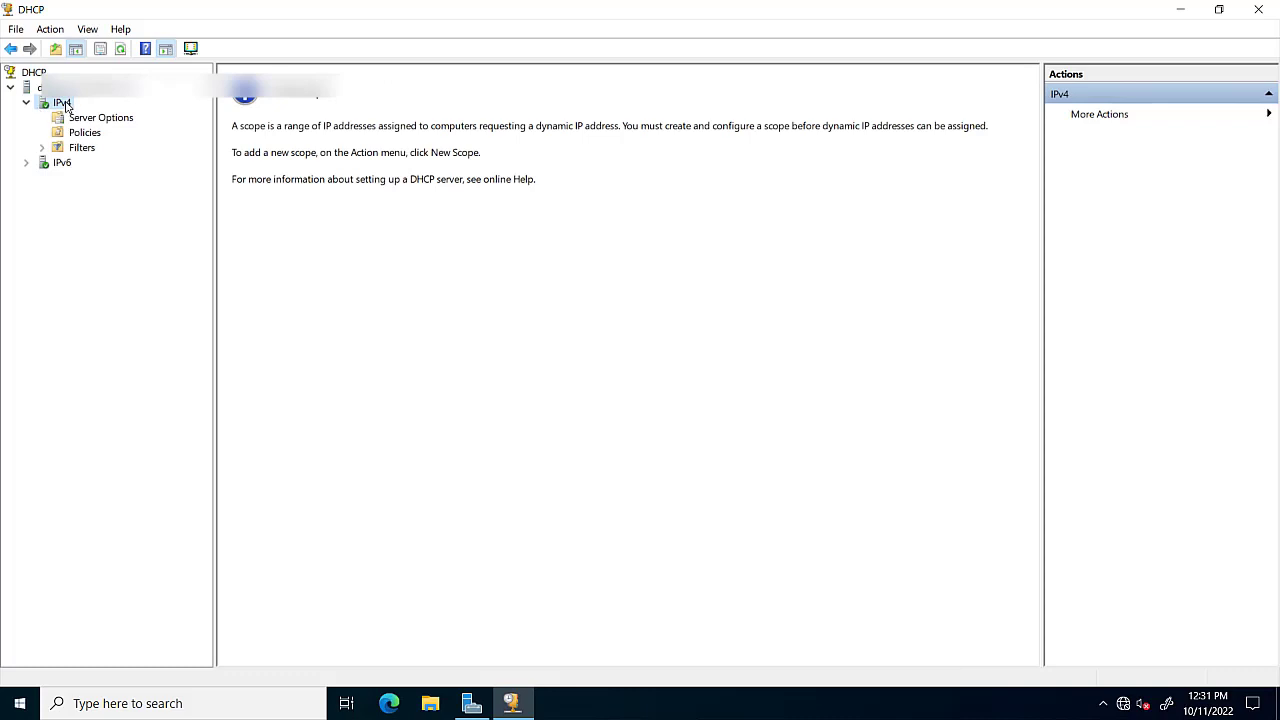
Start the New Scope Wizard on IPv4 and begin typing the scope name.
right_click(66, 109)
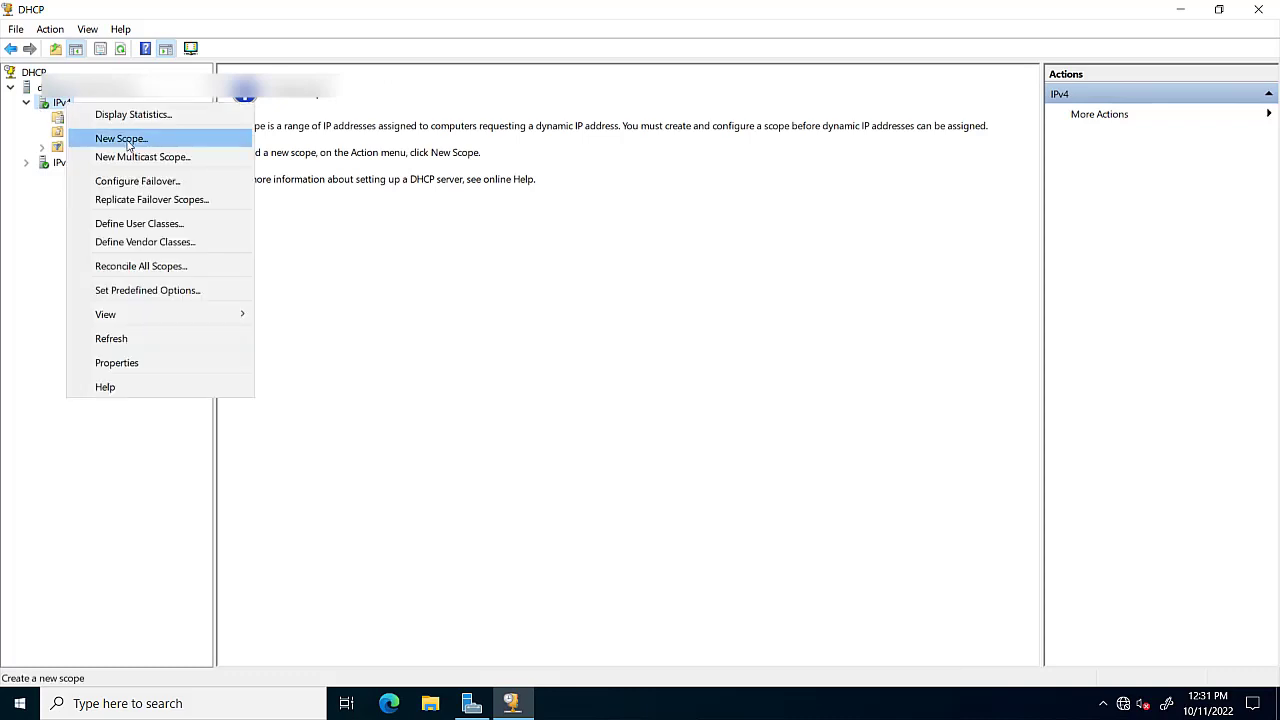
left_click(128, 144)
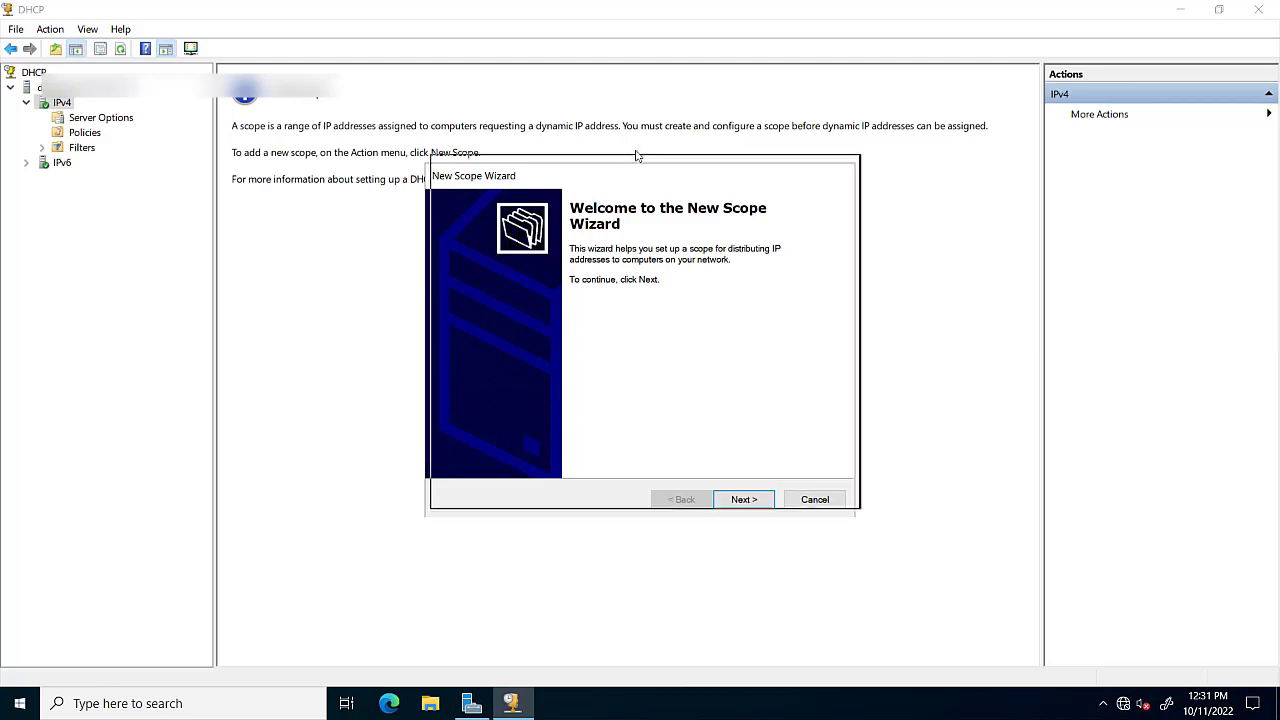
left_click(757, 480)
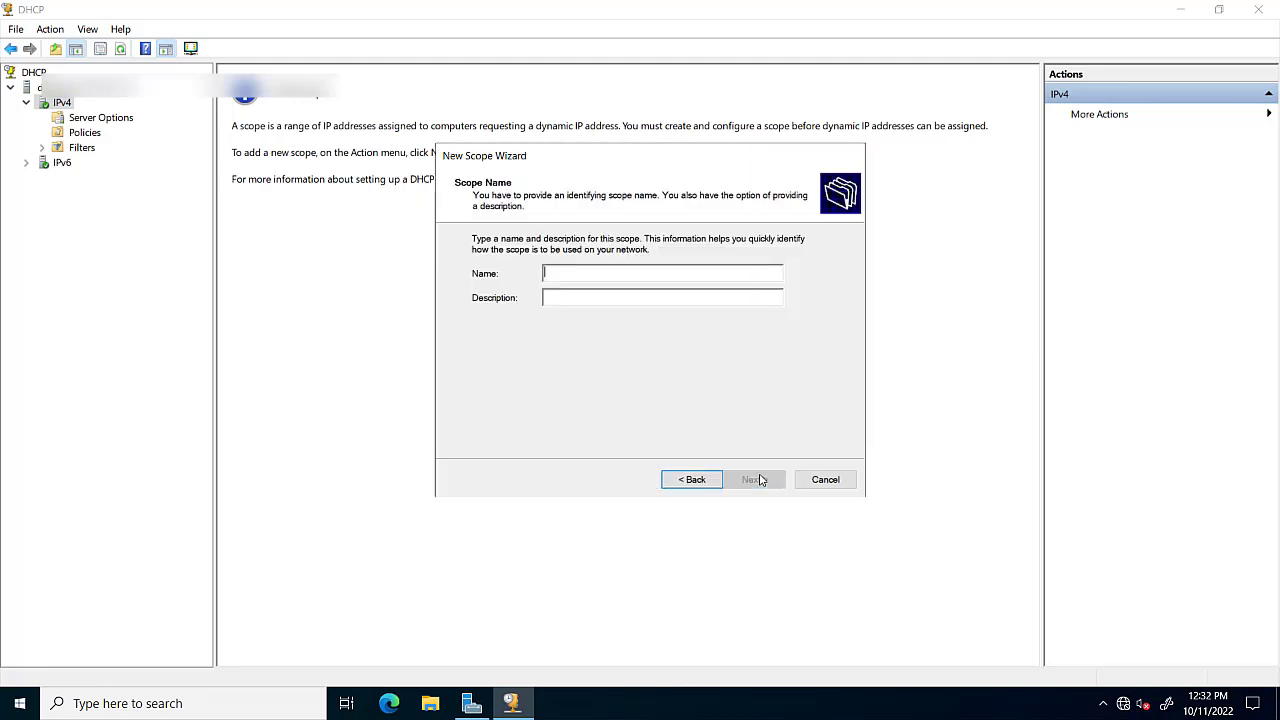
type("C")
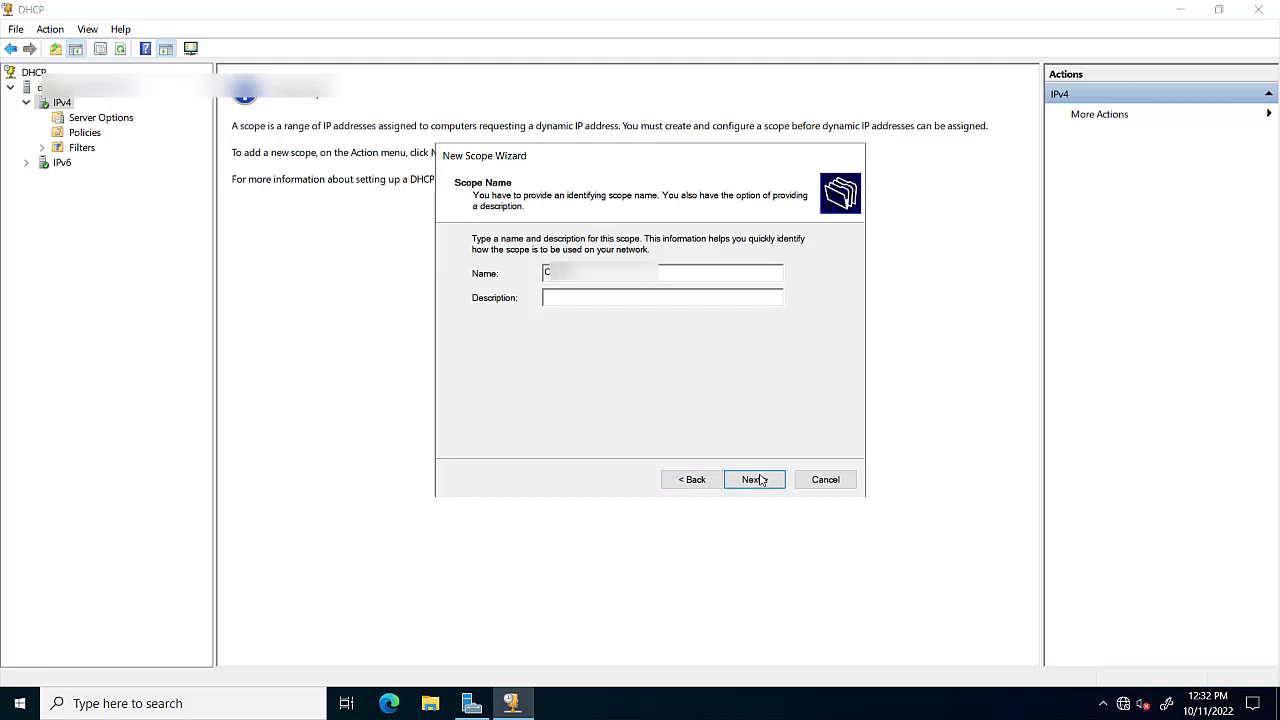
type("...")
Enter range 172.16.0.1–172.16.7.254 with mask 255.255.248.0, length 21, and continue.
left_click(756, 481)
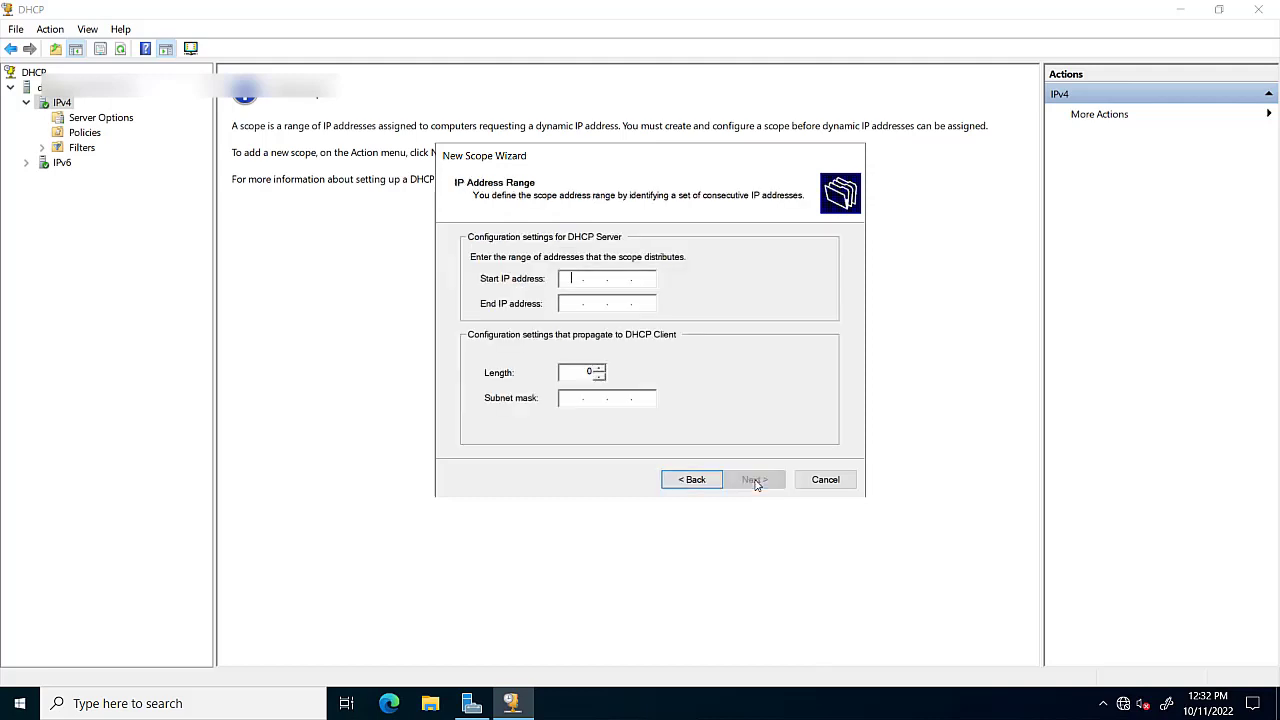
type("172.16.0.1")
key("Tab")
type("172.16")
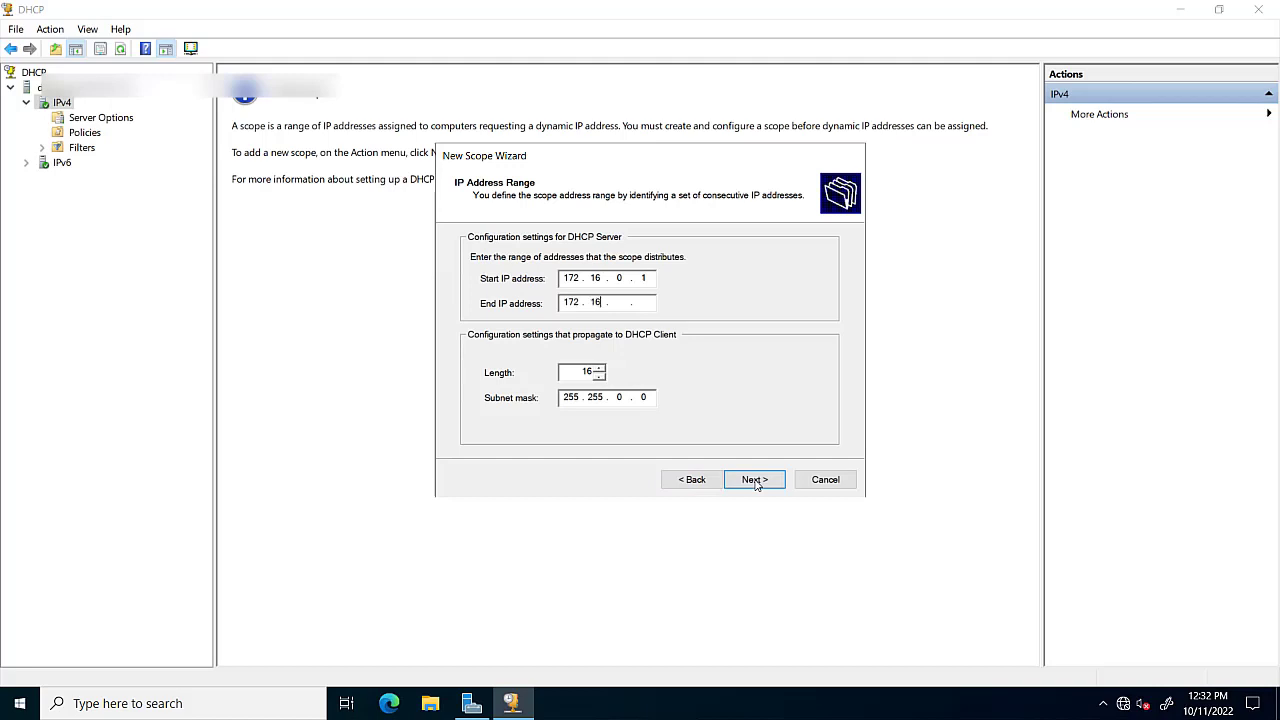
type("7.")
type("2")
type("55")
type("248")
left_click(564, 372)
key("BackSpace")
type("4")
left_click(752, 481)
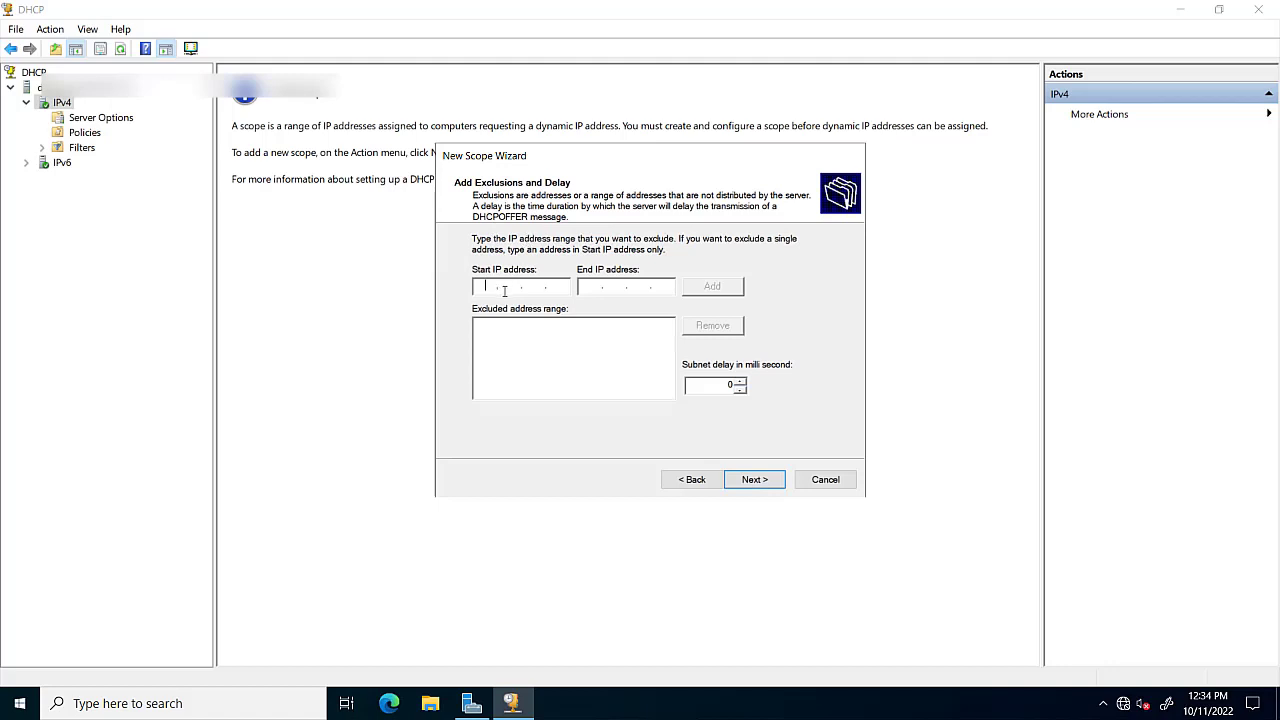
Add an exclusion range from 172.16.0.1 to 172.16.0.254 on the Add Exclusions page.
type("172.16")
type("0.1")
type("172.160")
key("BackSpace")
type(".0.254")
left_click(686, 289)
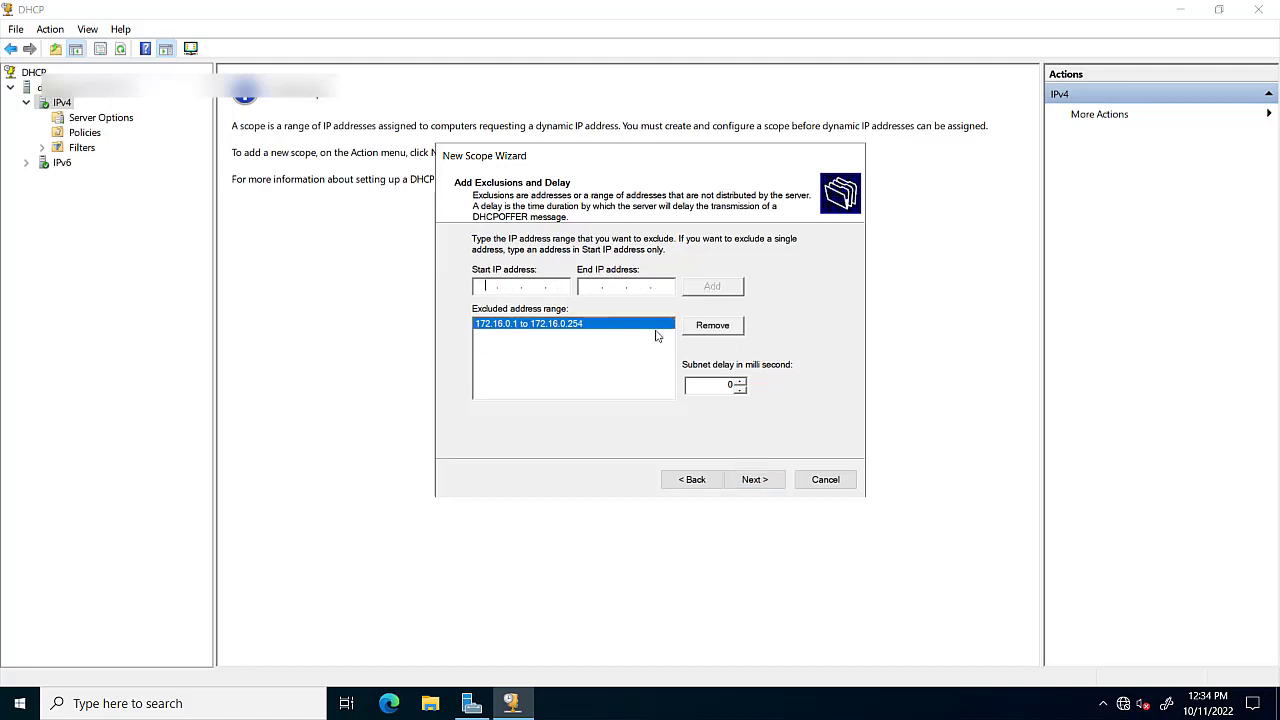
Set the scope lease duration to 1 day, 0 hours, 0 minutes and continue.
left_click(758, 484)
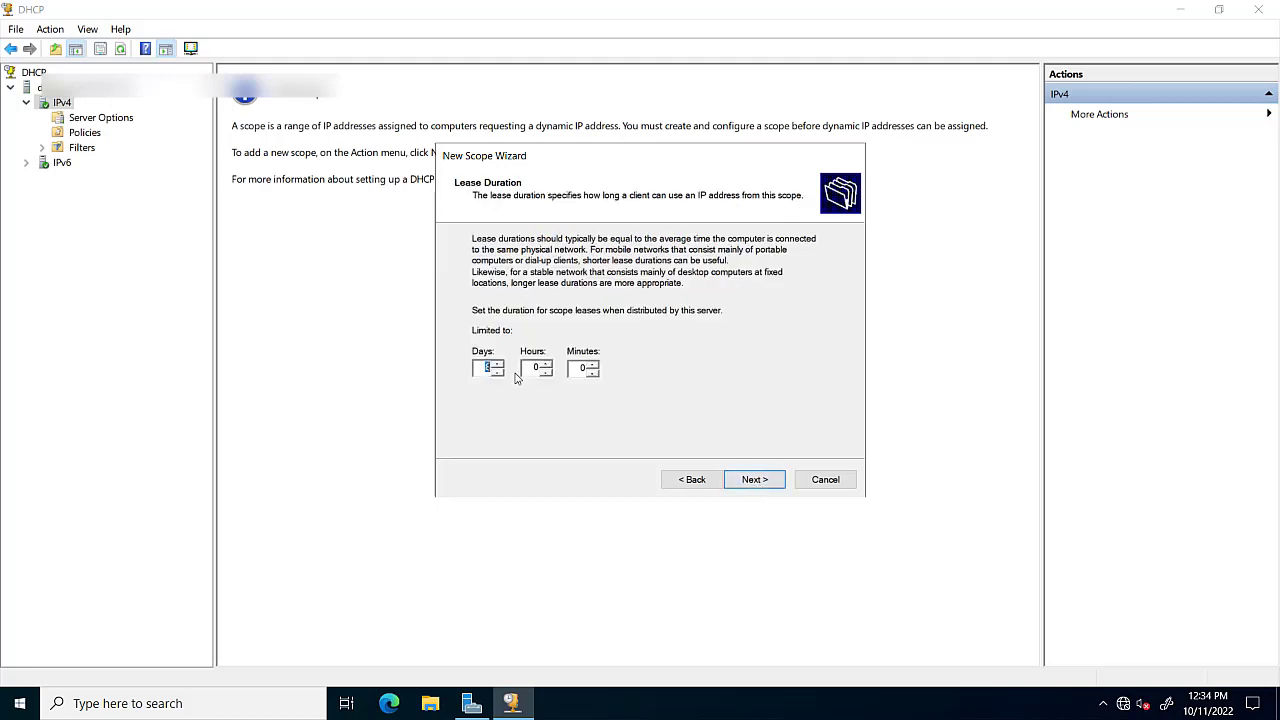
left_click(677, 484)
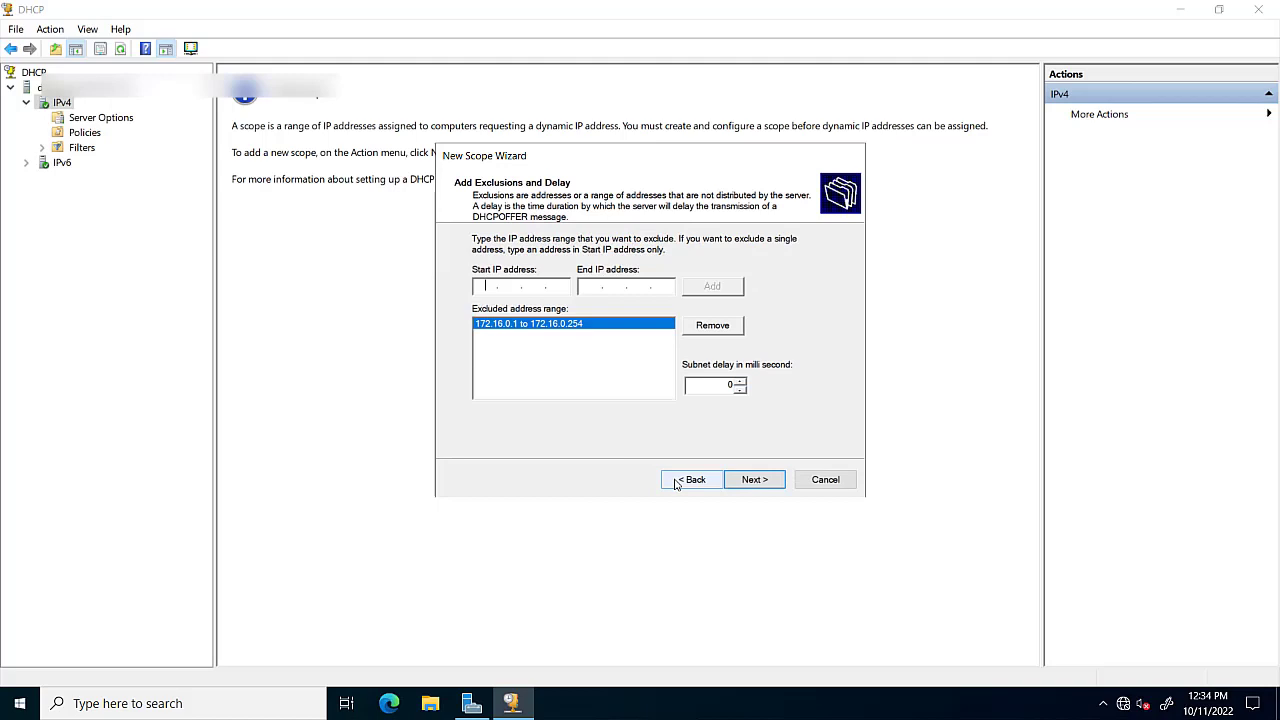
left_click(751, 480)
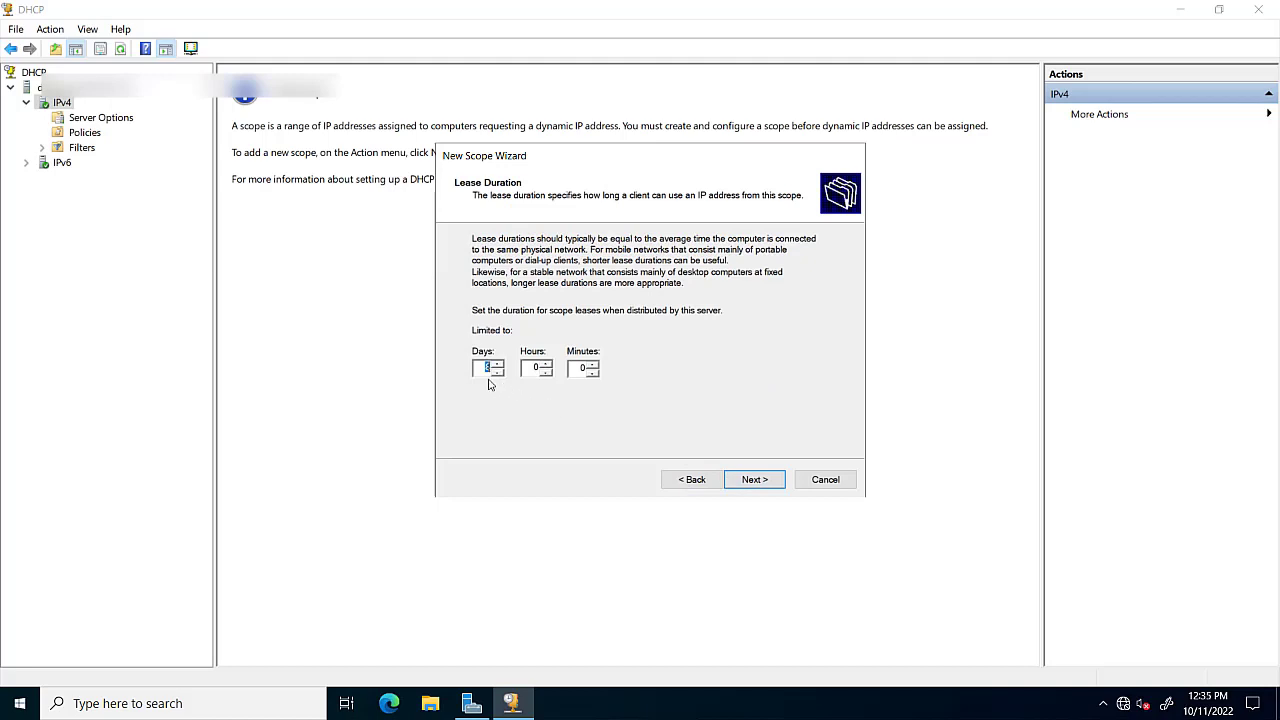
type("1")
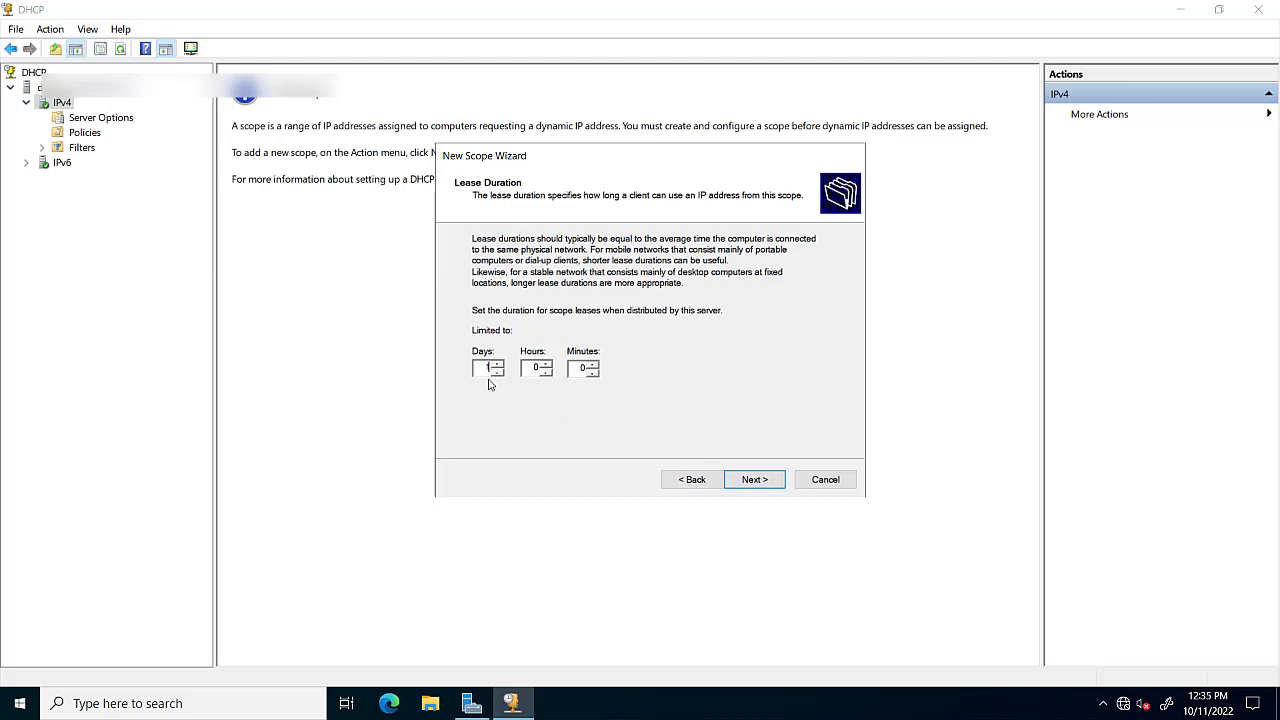
left_click(758, 482)
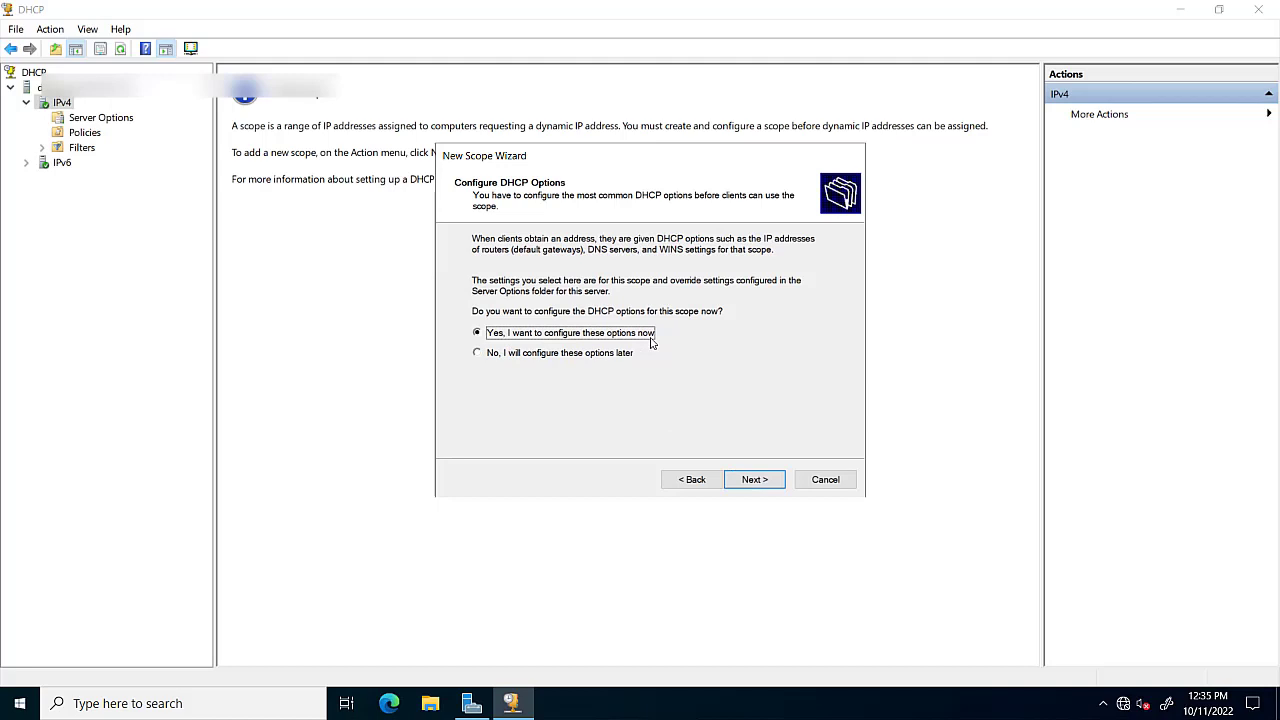
Choose to configure options now and add router 172.16.0.252 as the default gateway.
left_click(755, 480)
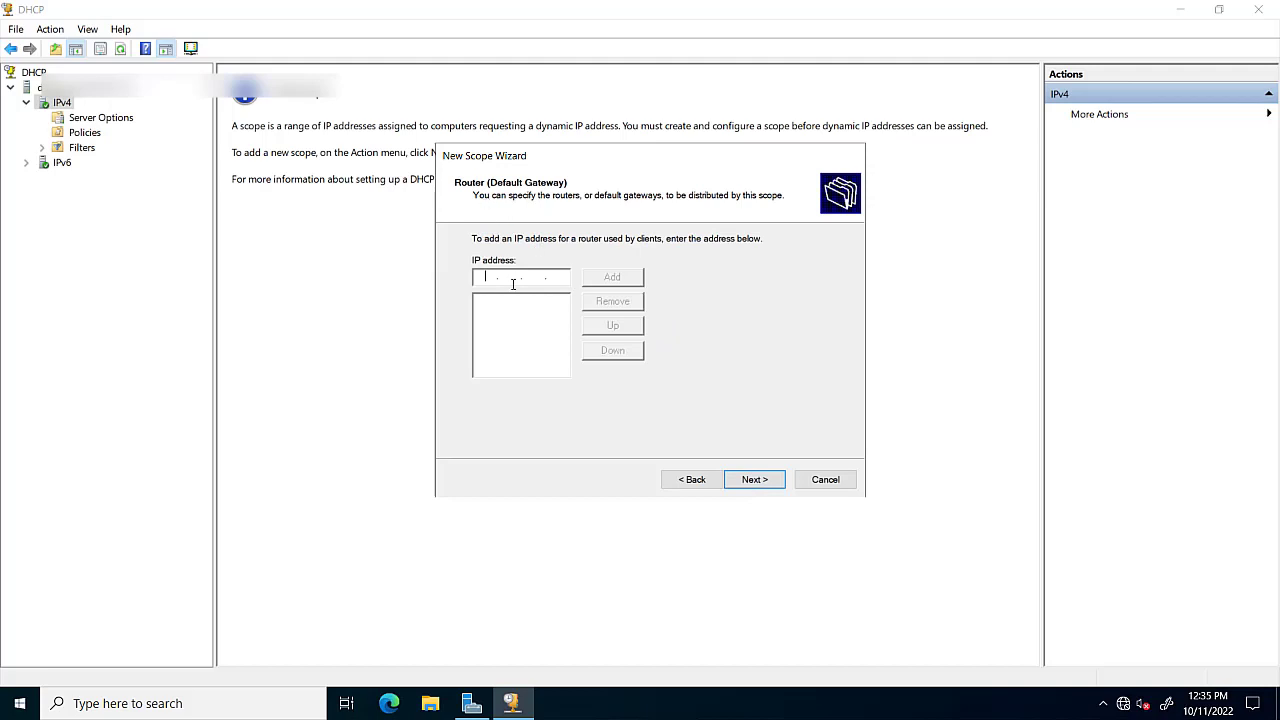
type("172.16.0.252")
left_click(610, 278)
Resolve dc01 and add 172.16.0.201 as the scope's only DNS server, removing a duplicate entry.
left_click(754, 480)
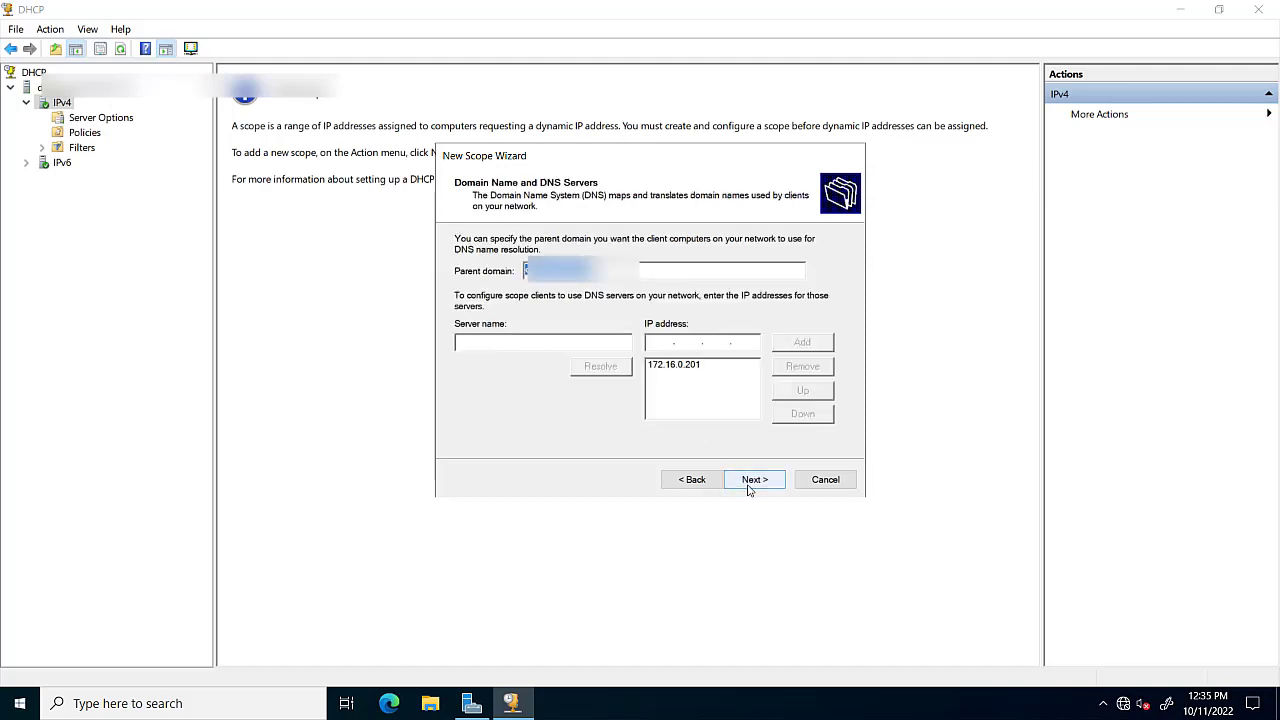
left_click(531, 349)
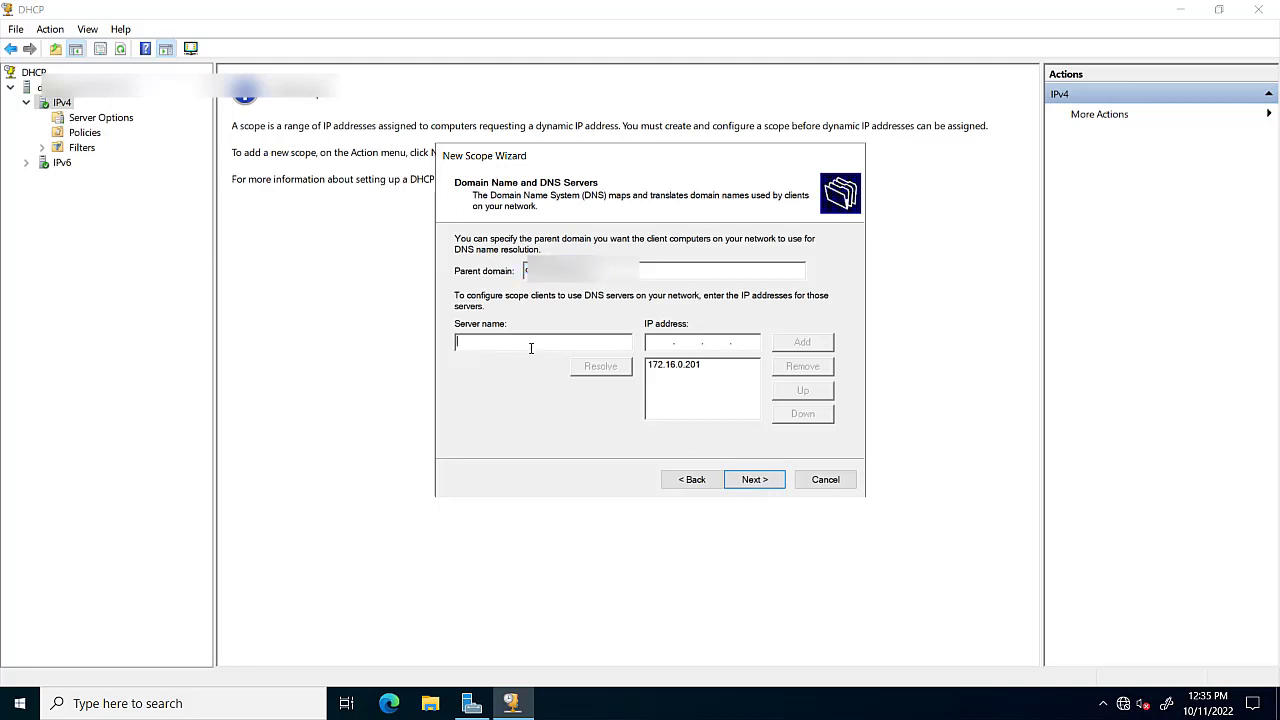
type("dc01")
left_click(600, 370)
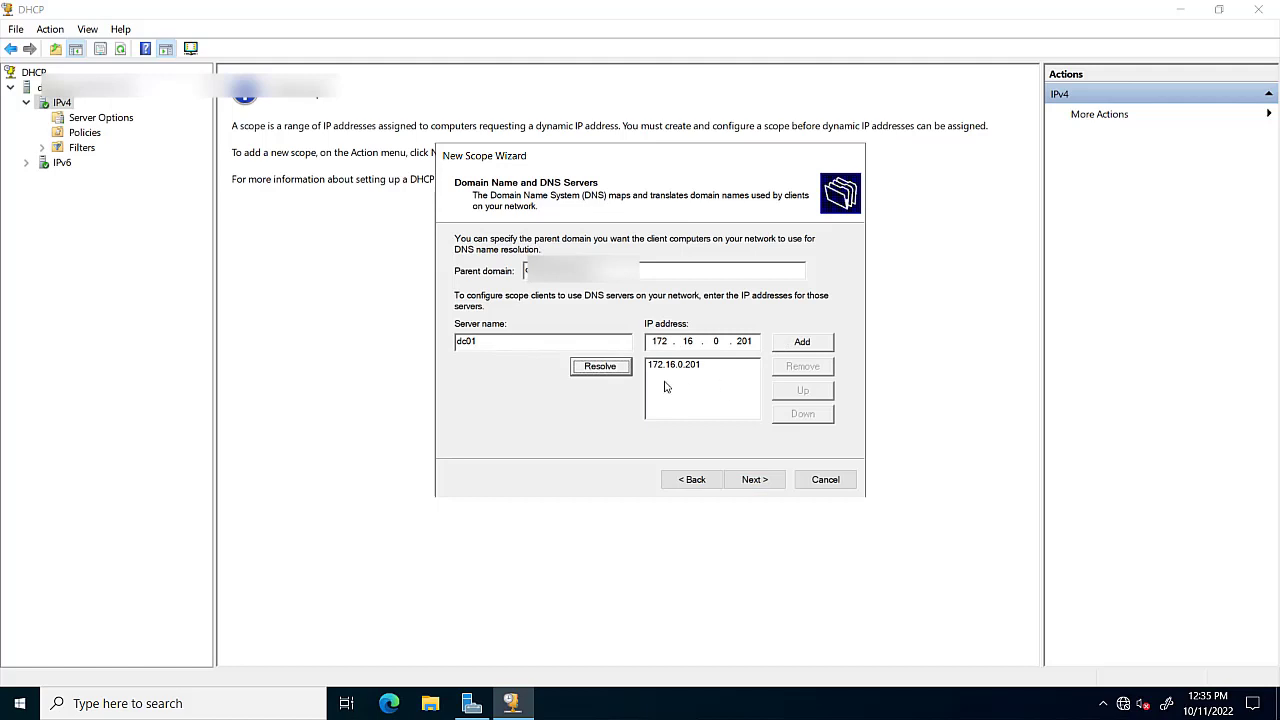
left_click(810, 342)
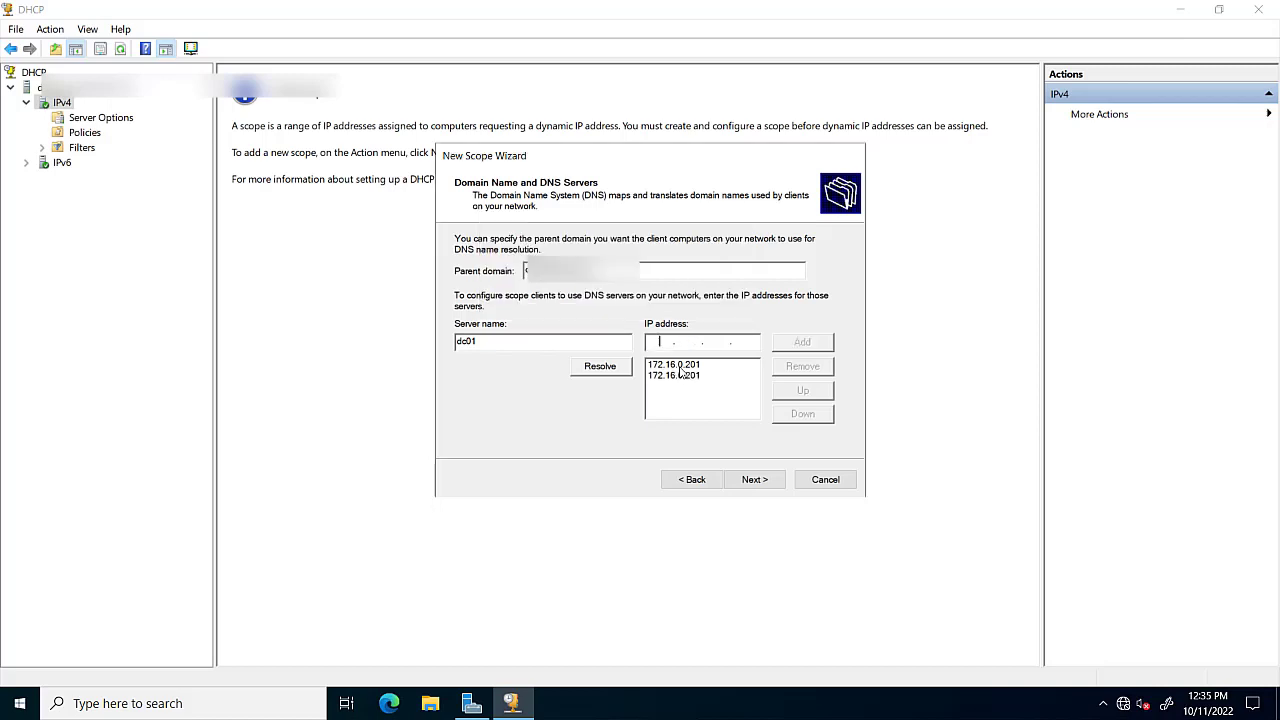
left_click(686, 366)
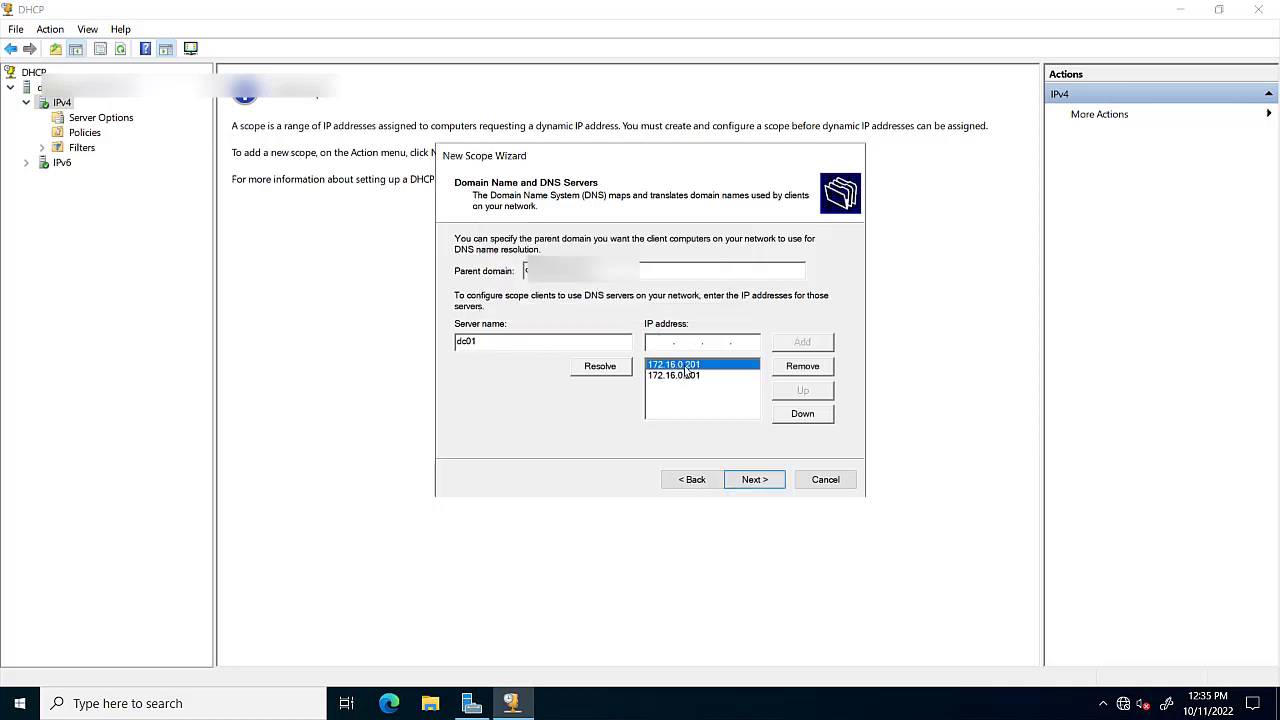
left_click(808, 368)
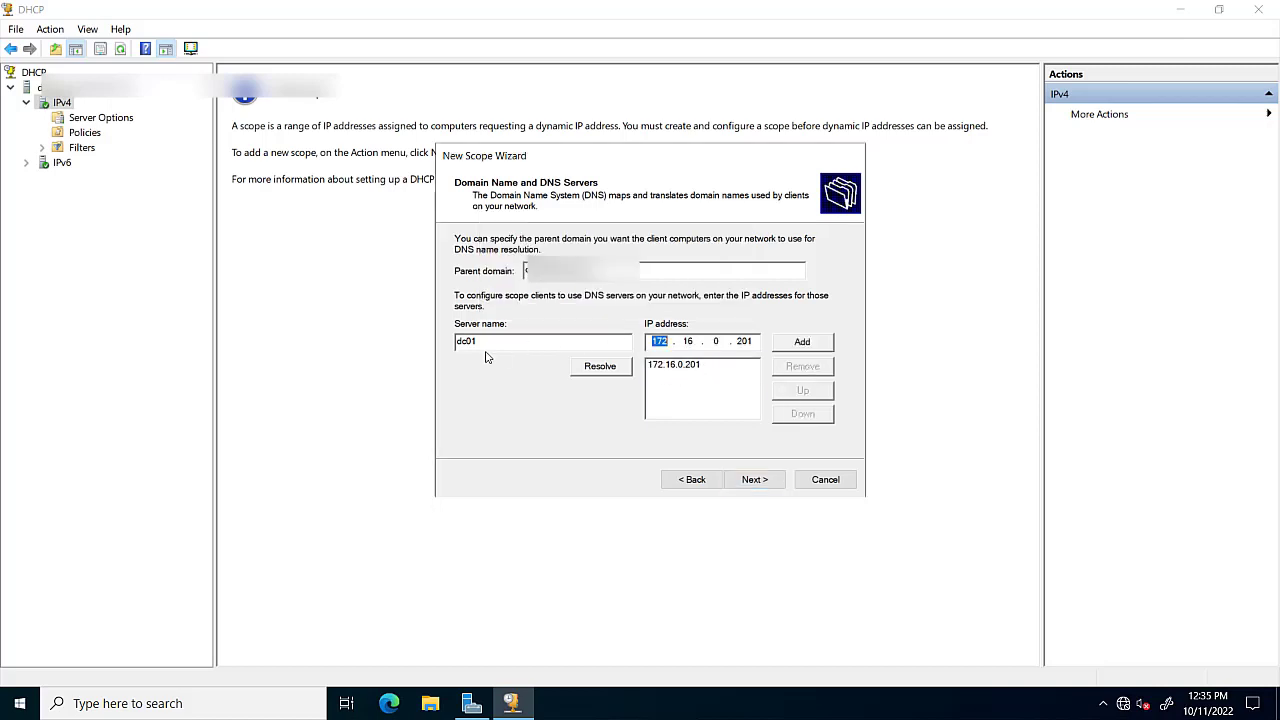
left_click(754, 480)
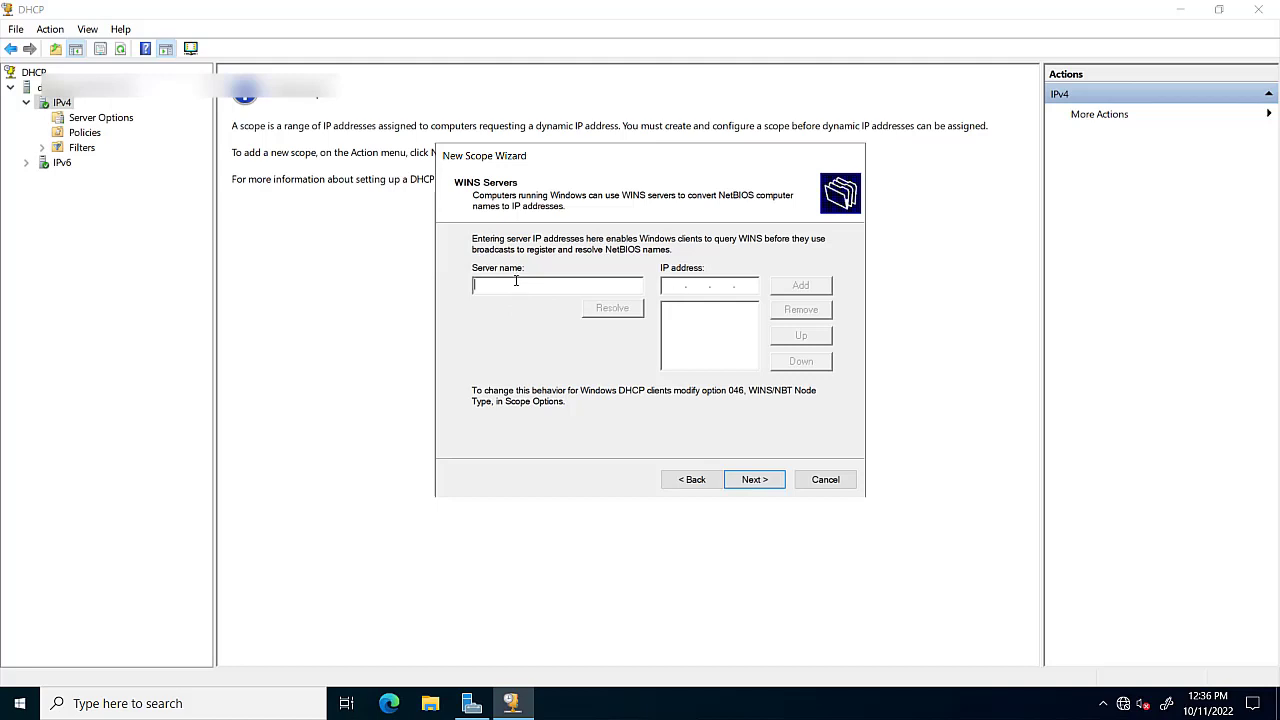
Resolve dc01 and add 172.16.0.201 as the scope's WINS server.
type("dc01")
left_click(626, 316)
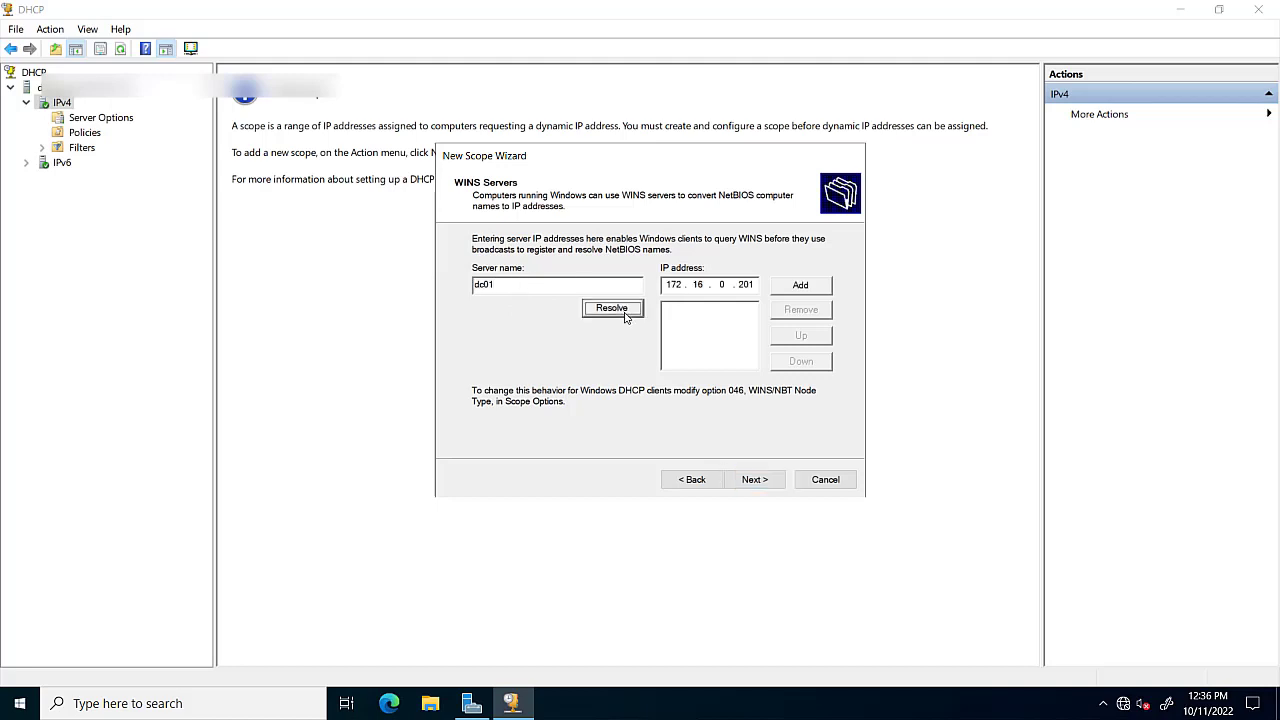
left_click(800, 286)
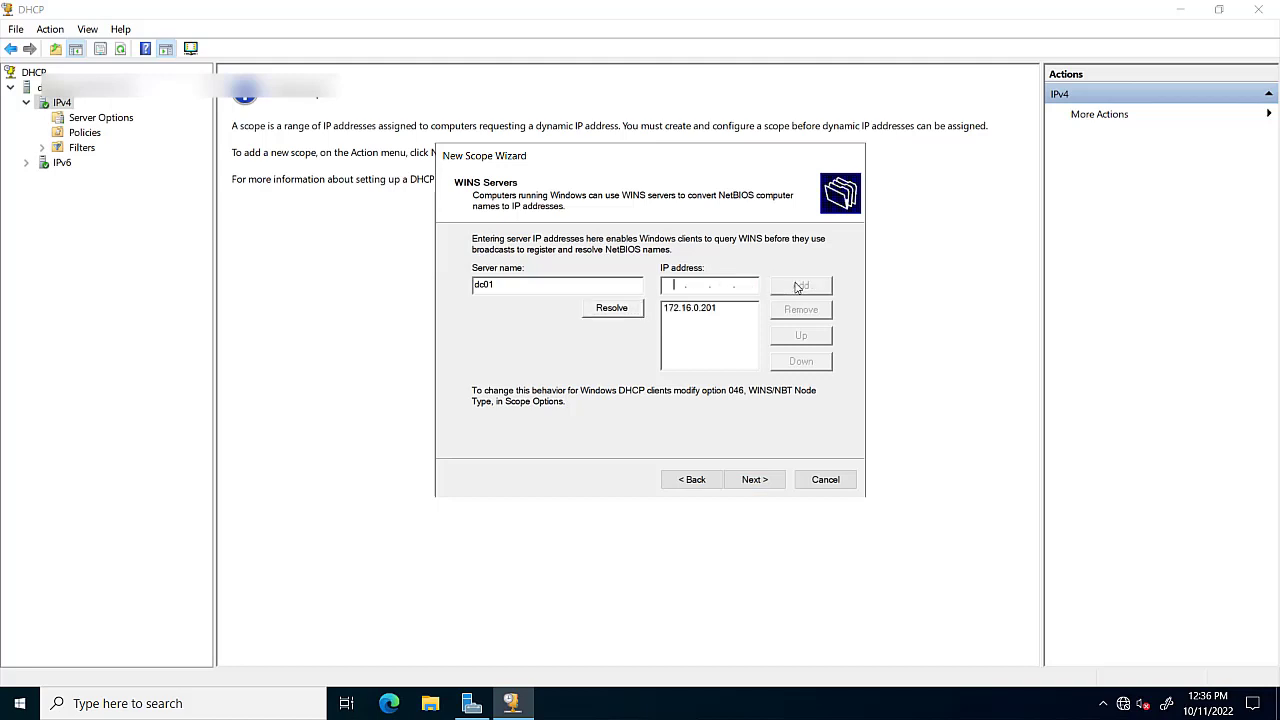
Keep 'Yes, activate this scope now' and finish creating Scope [172.16.0.0] CMO DHCP.
left_click(757, 480)
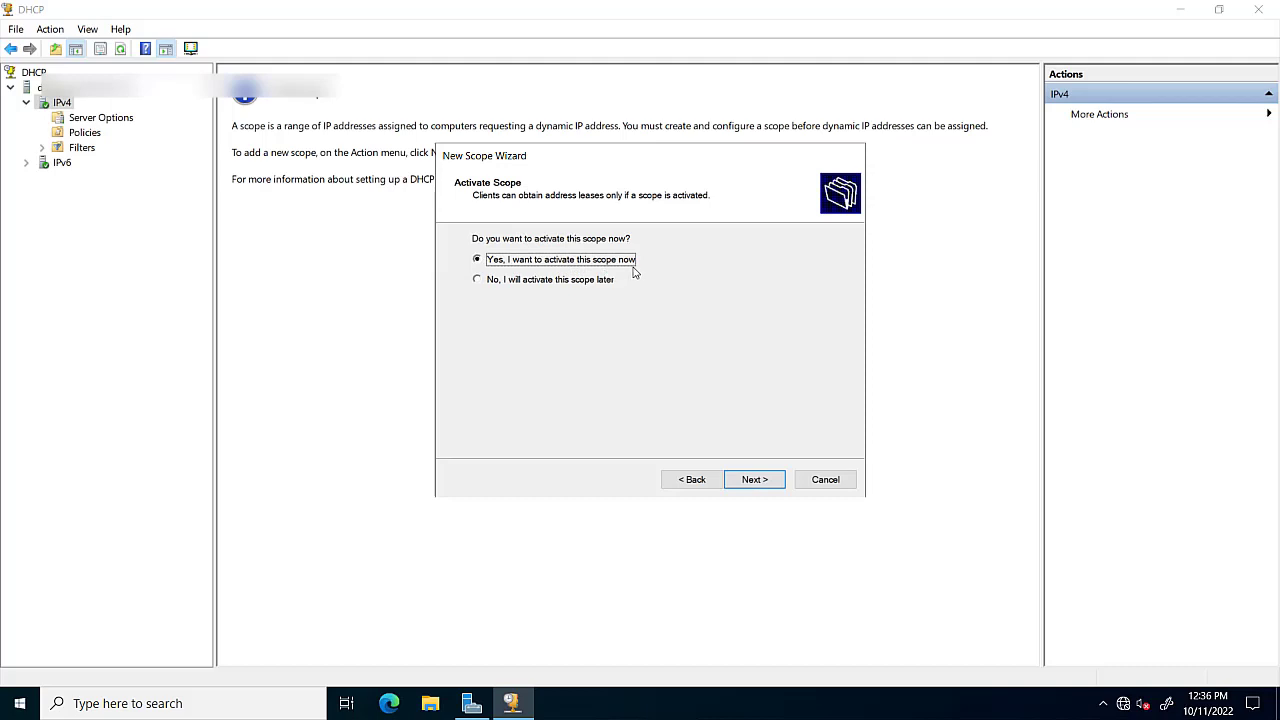
left_click(752, 480)
left_click(754, 480)
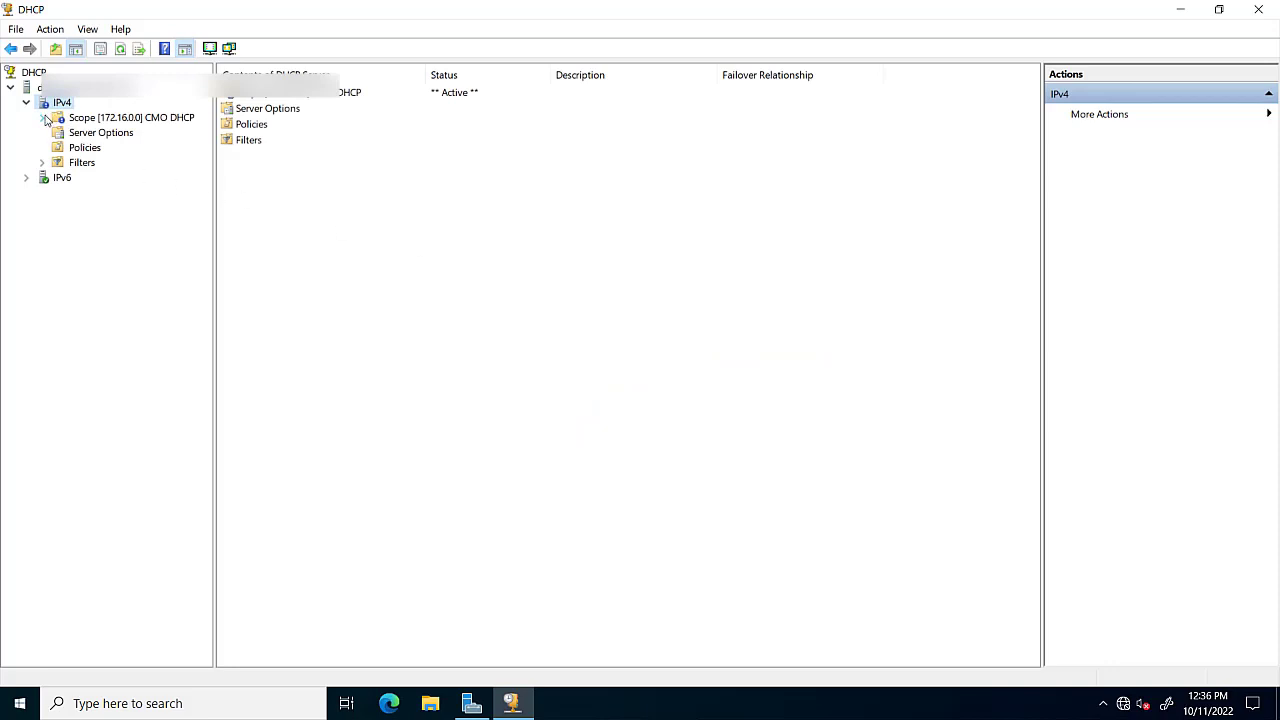
Expand the new scope and view its address pool, exclusion range, address leases and reservations.
left_click(45, 118)
left_click(110, 118)
left_click(112, 147)
left_click(113, 133)
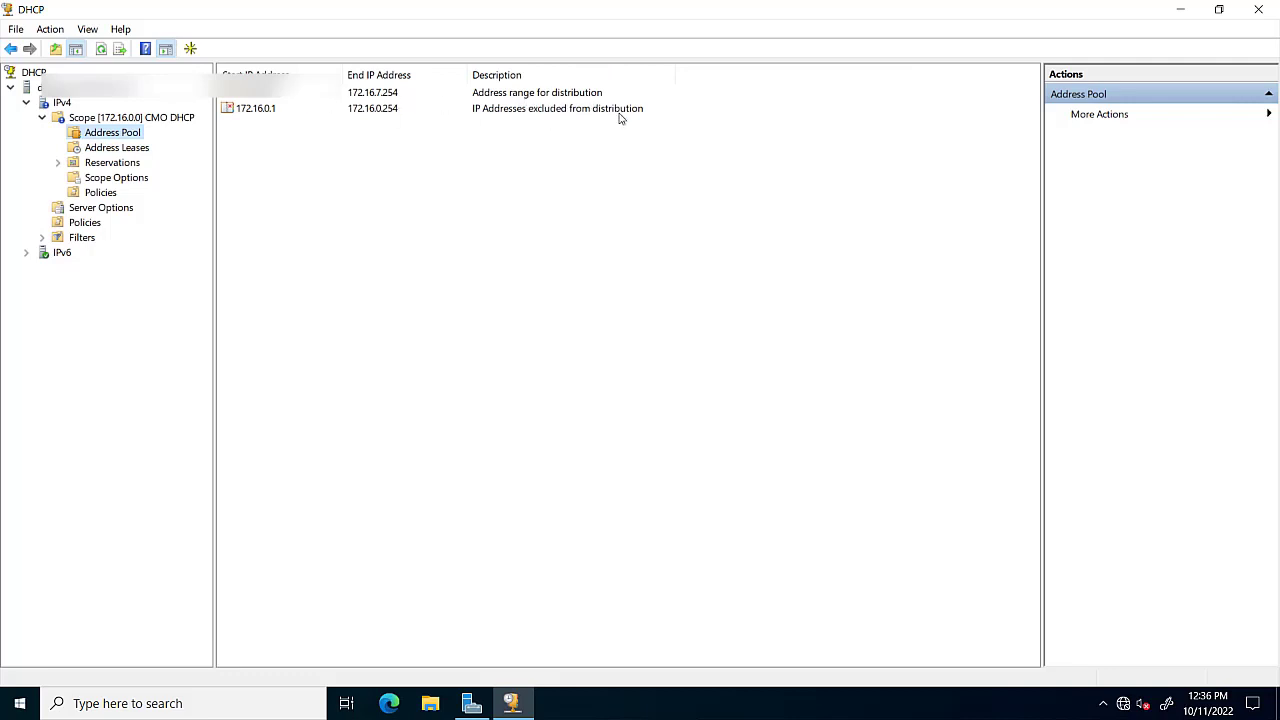
left_click(108, 161)
left_click(107, 149)
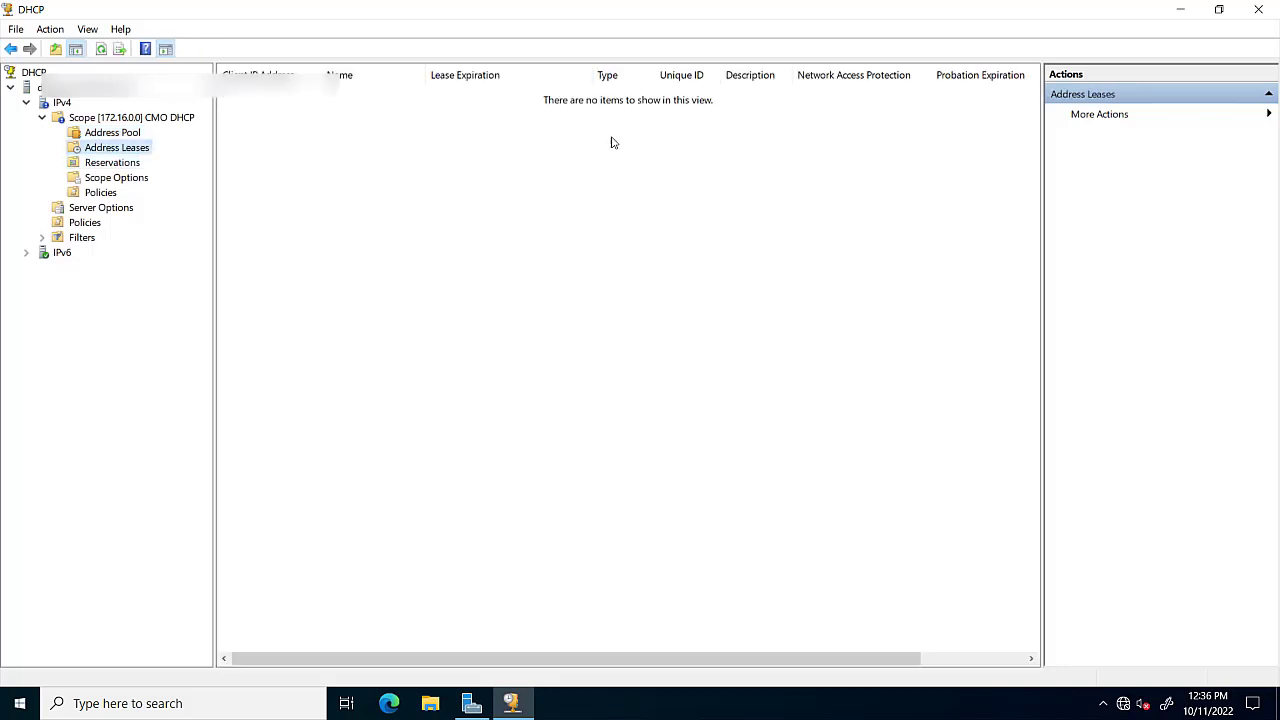
left_click(118, 163)
View the scope's configured options and policies, then the server-wide options.
left_click(118, 180)
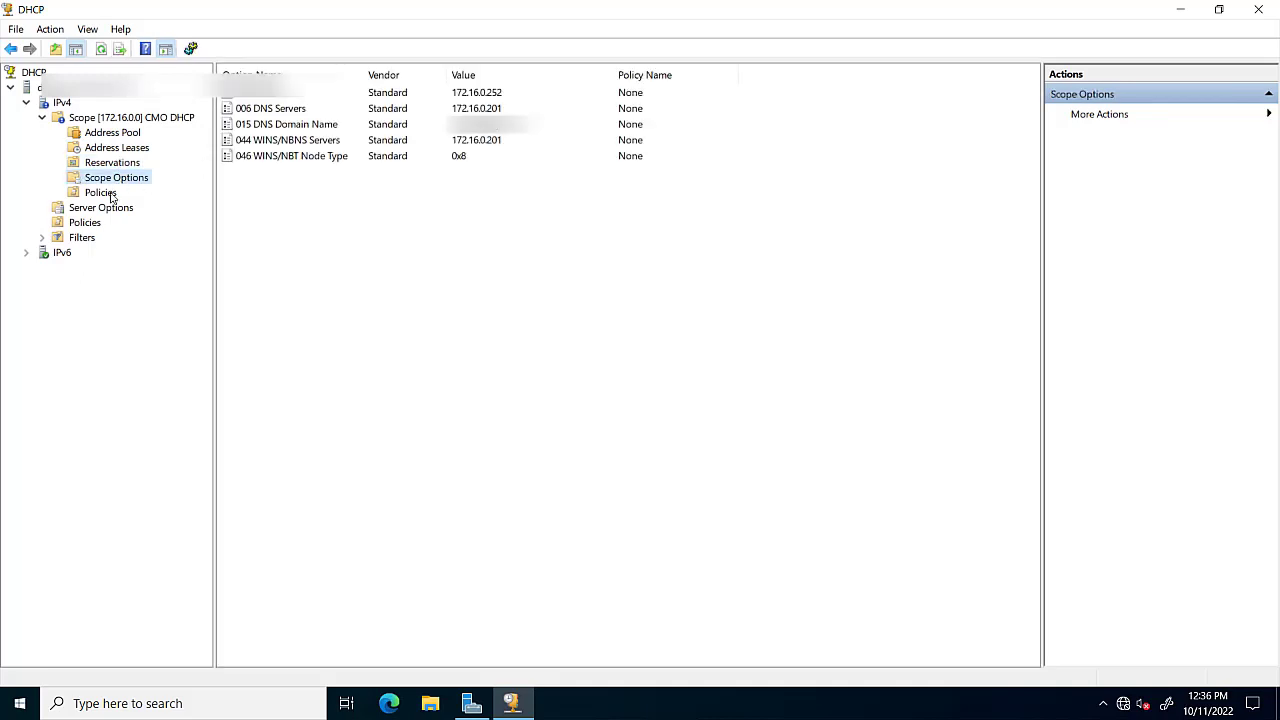
left_click(112, 195)
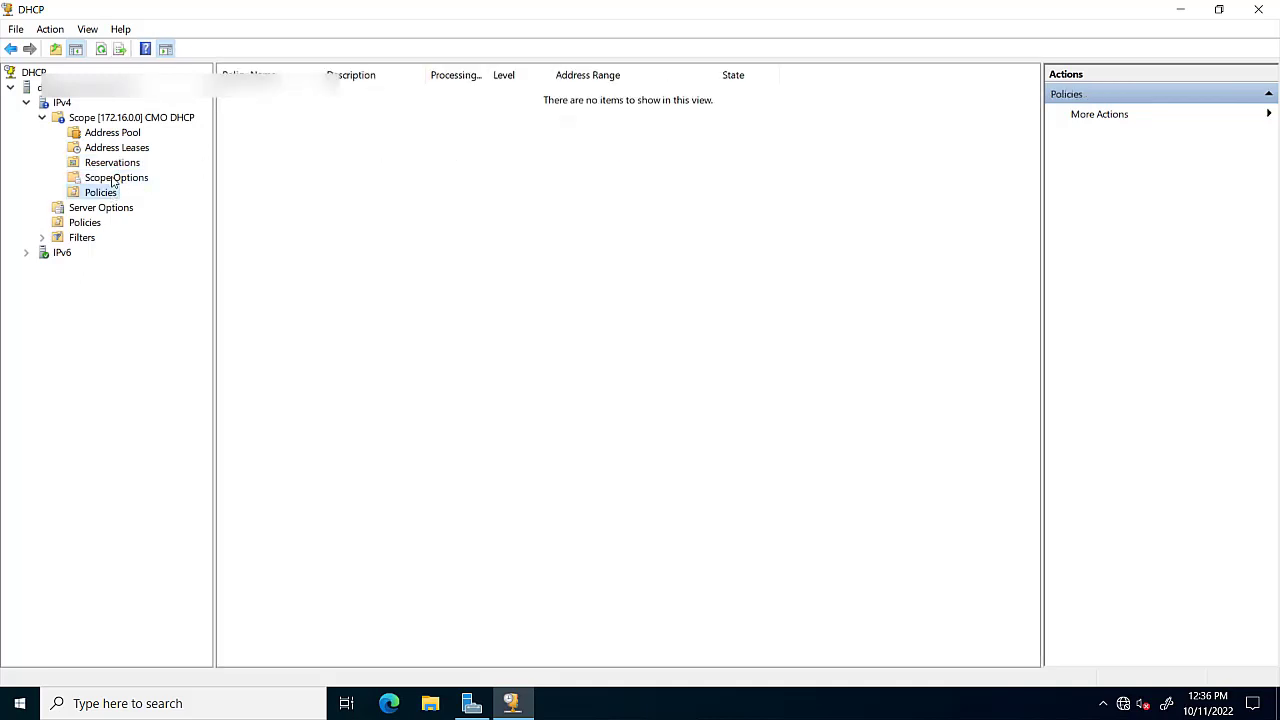
left_click(114, 180)
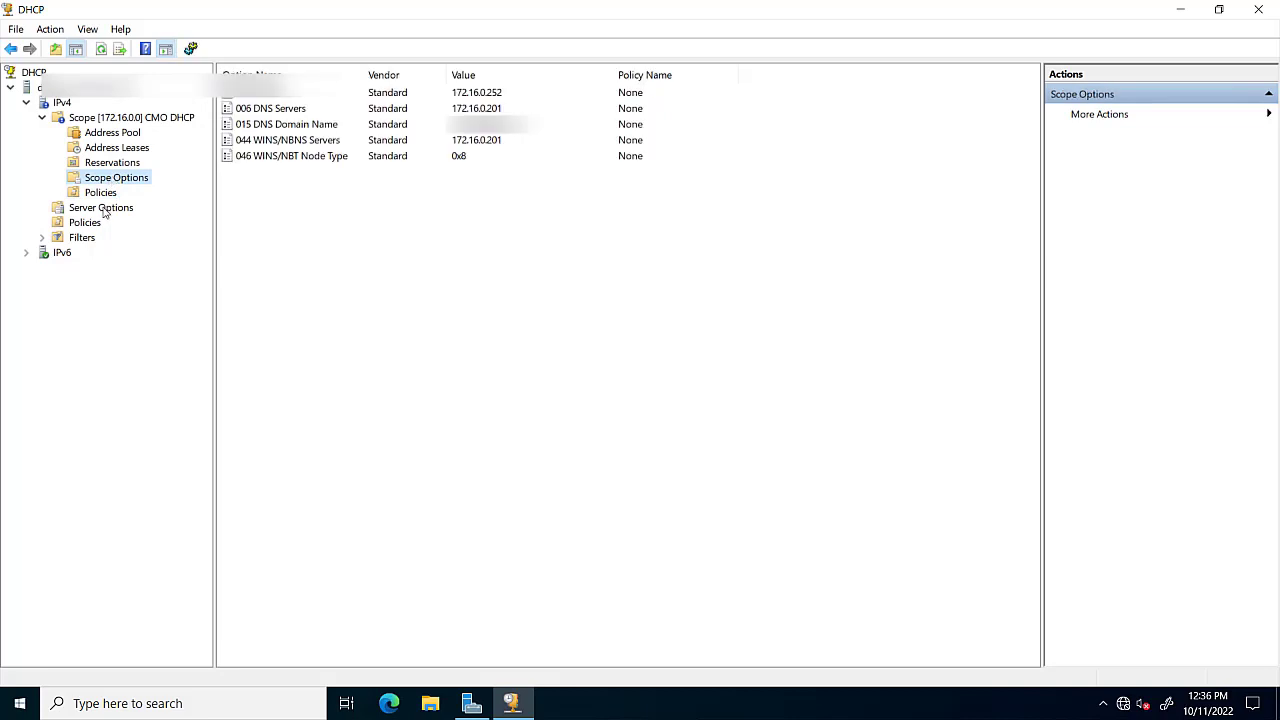
left_click(105, 211)
Open the Server Options configuration and cancel without making changes.
right_click(103, 211)
left_click(138, 219)
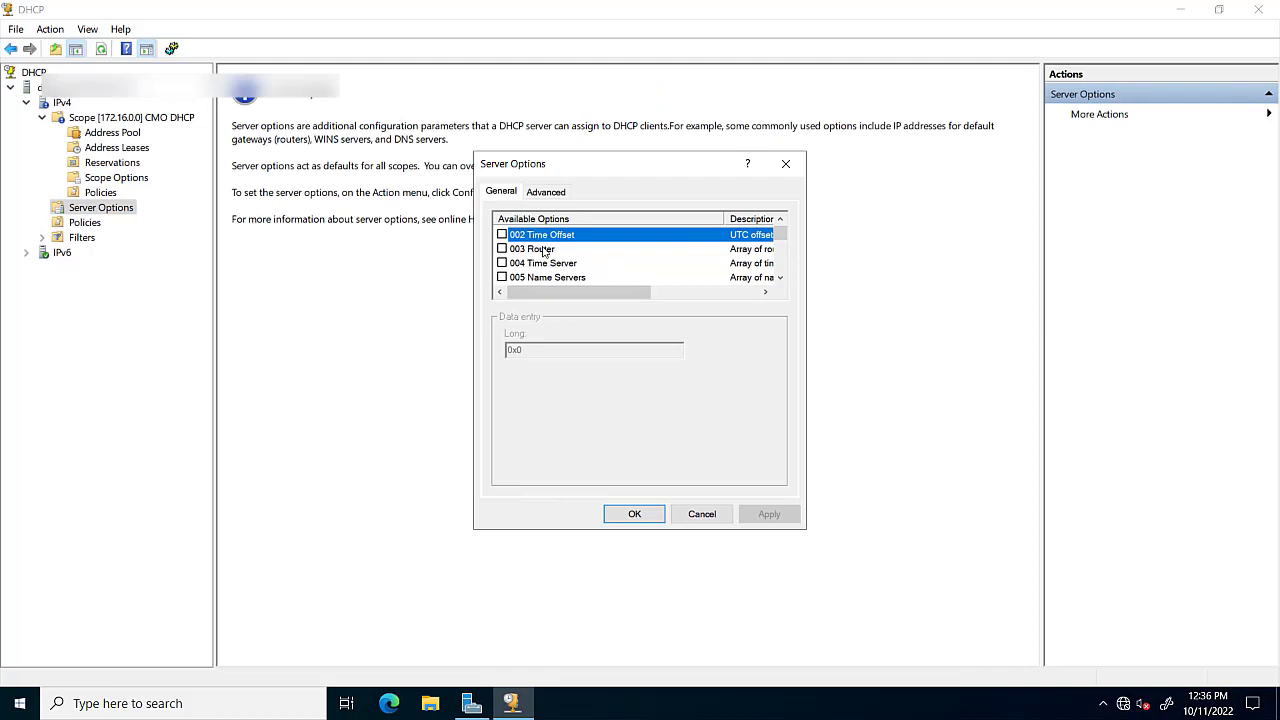
left_click(703, 520)
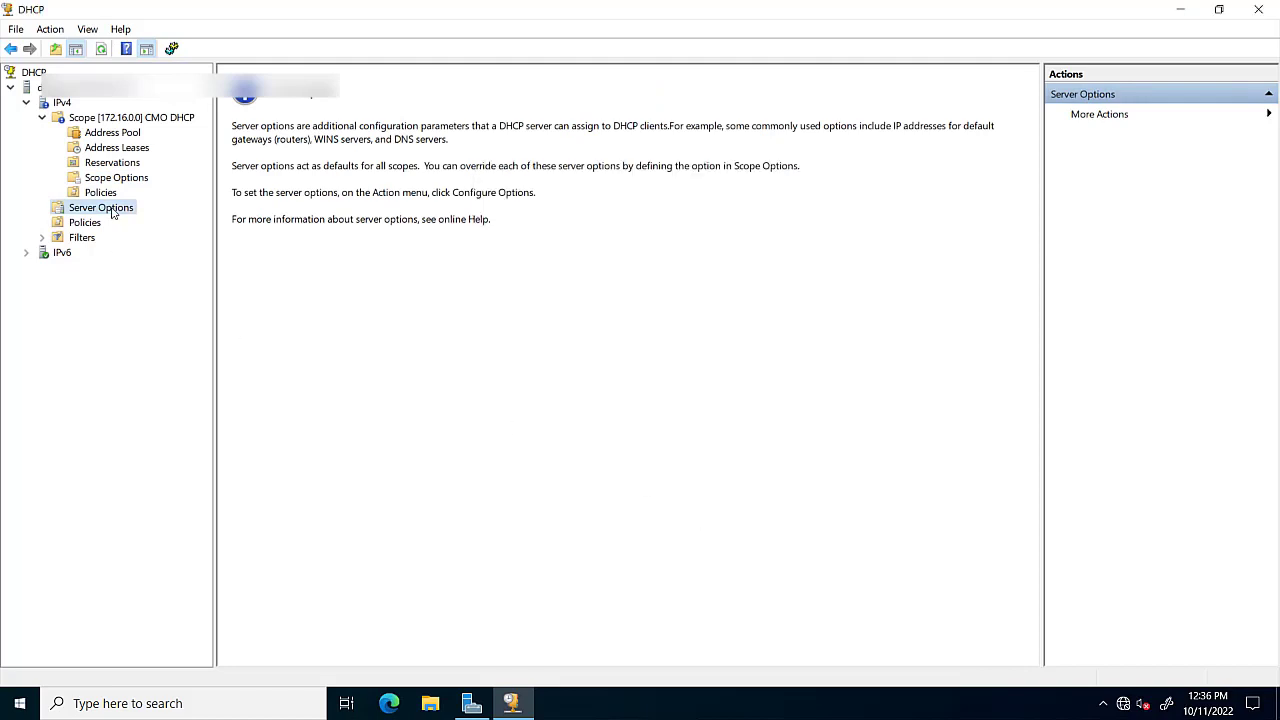
Inspect the scope options 003 Router, 006 DNS Servers, 015 DNS Domain Name, 044 and 046 WINS.
left_click(112, 163)
left_click(116, 178)
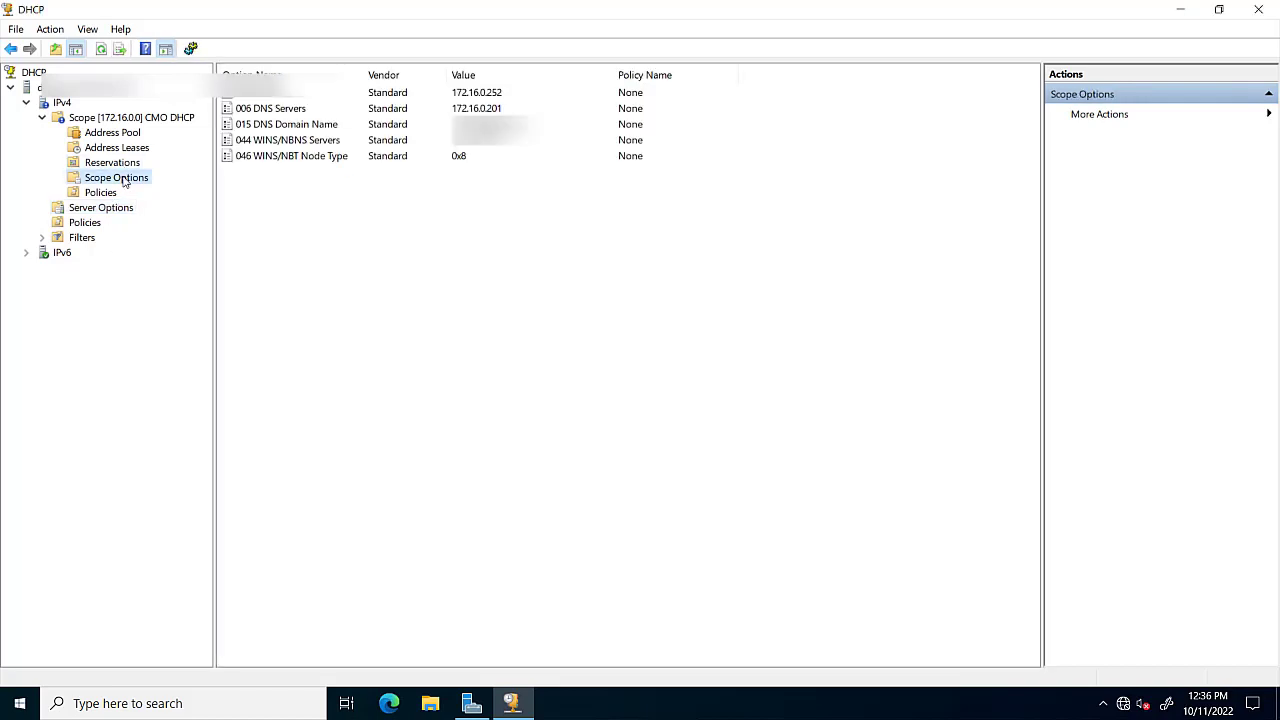
left_click(294, 112)
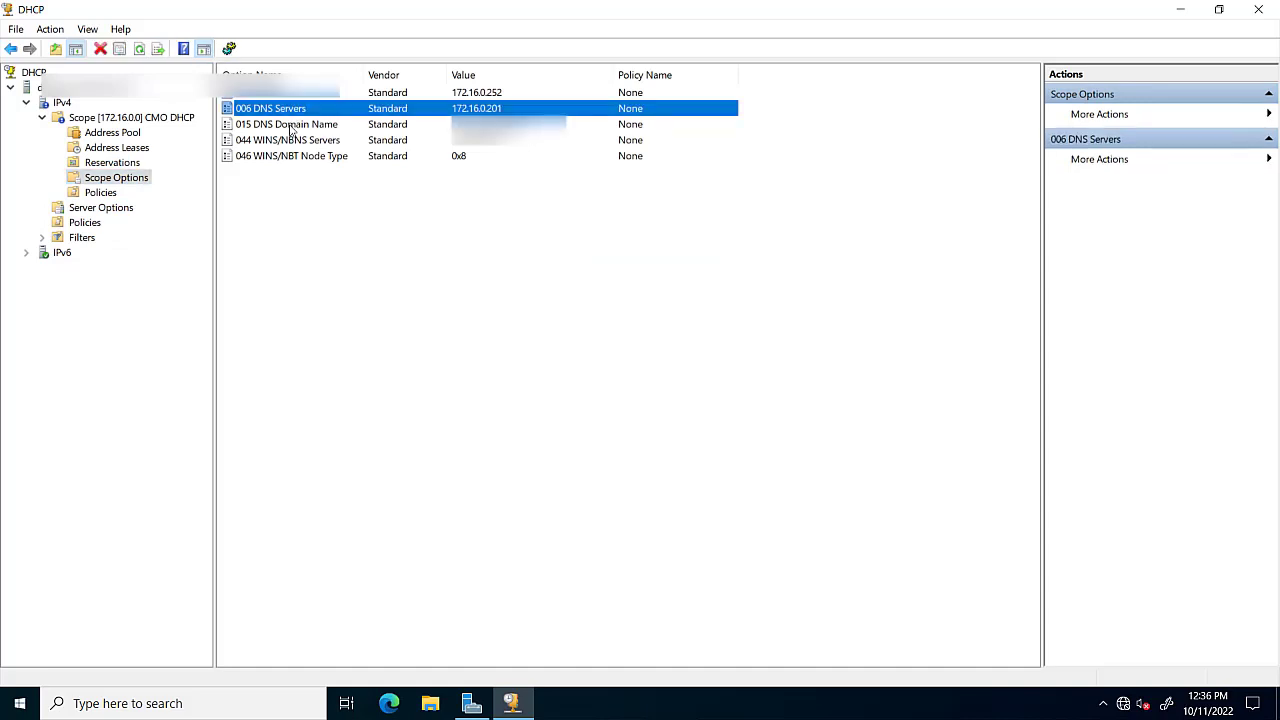
left_click(292, 126)
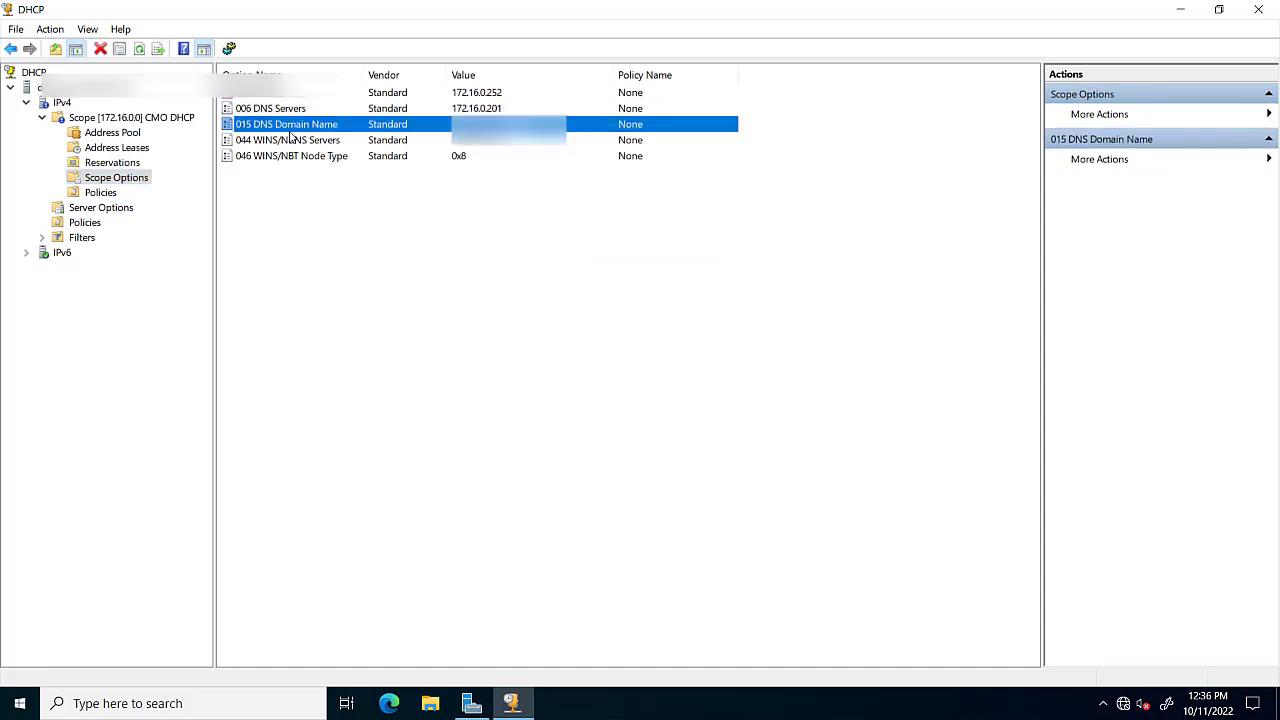
left_click(290, 142)
left_click(289, 170)
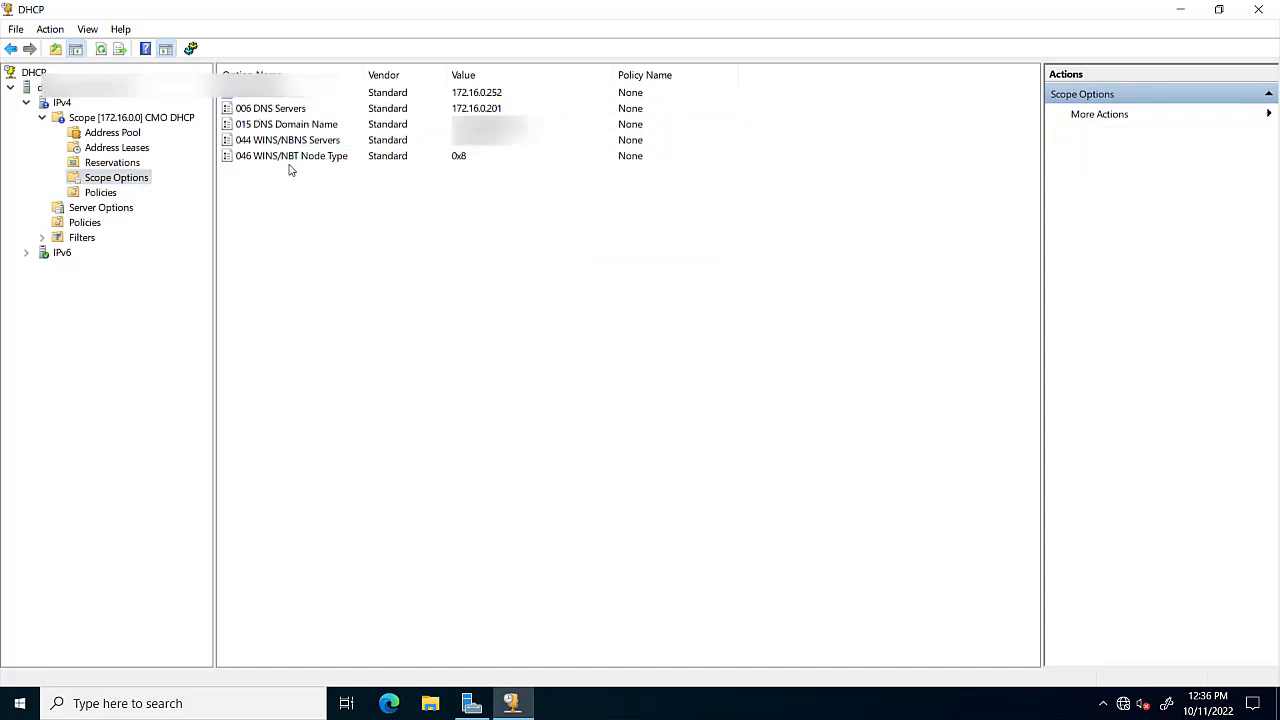
left_click(271, 96)
left_click(273, 124)
left_click(275, 158)
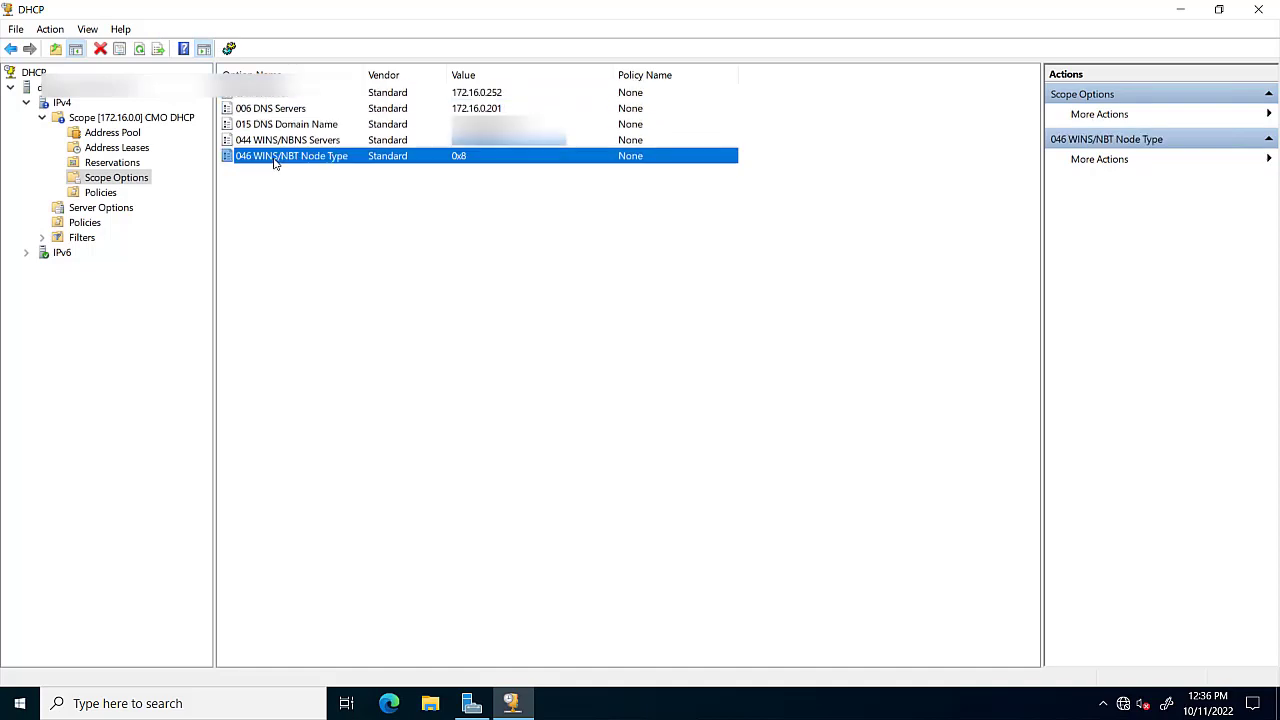
Browse the server-wide options list again without changes, then collapse the IPv4 node.
left_click(104, 209)
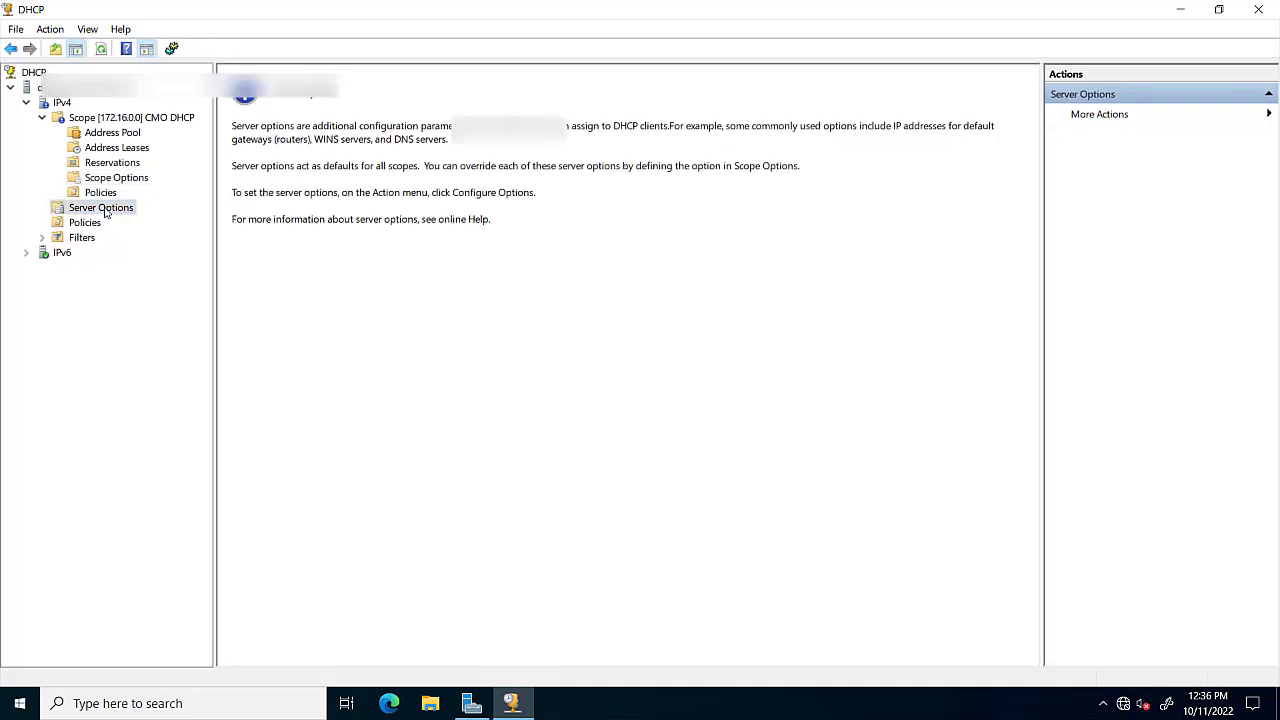
right_click(104, 209)
left_click(151, 218)
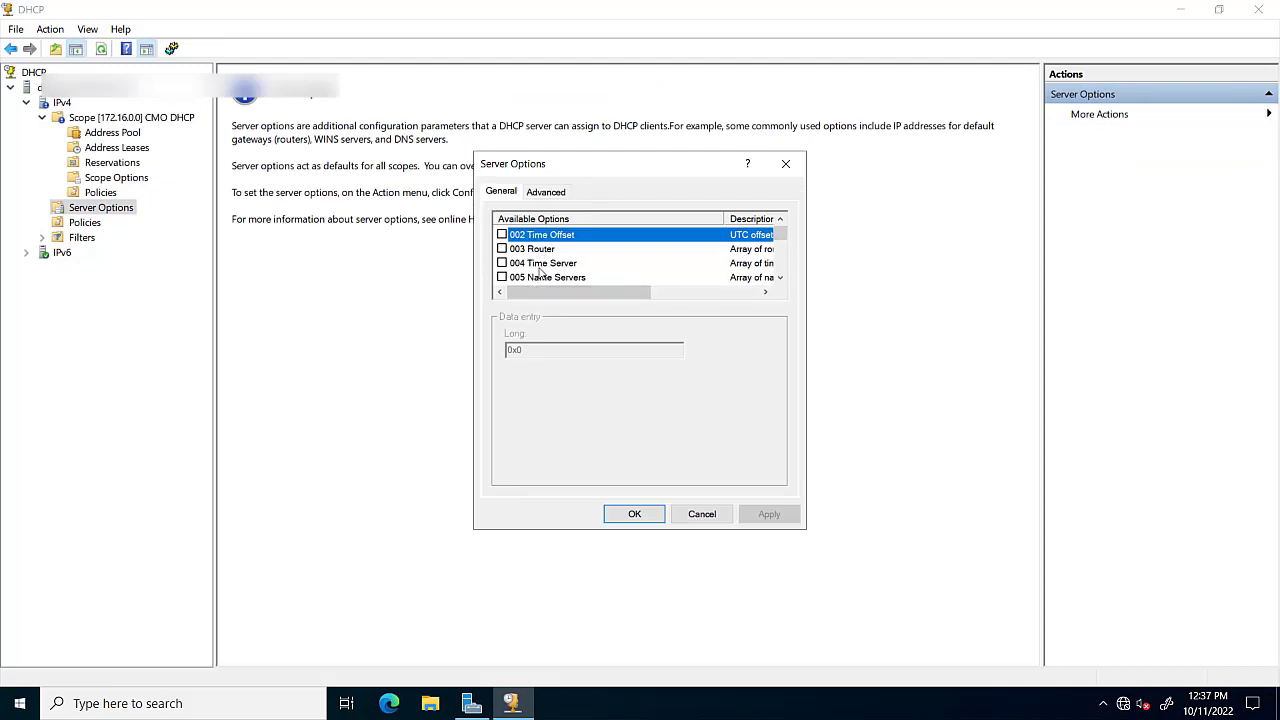
scroll(543, 268, "down", 7)
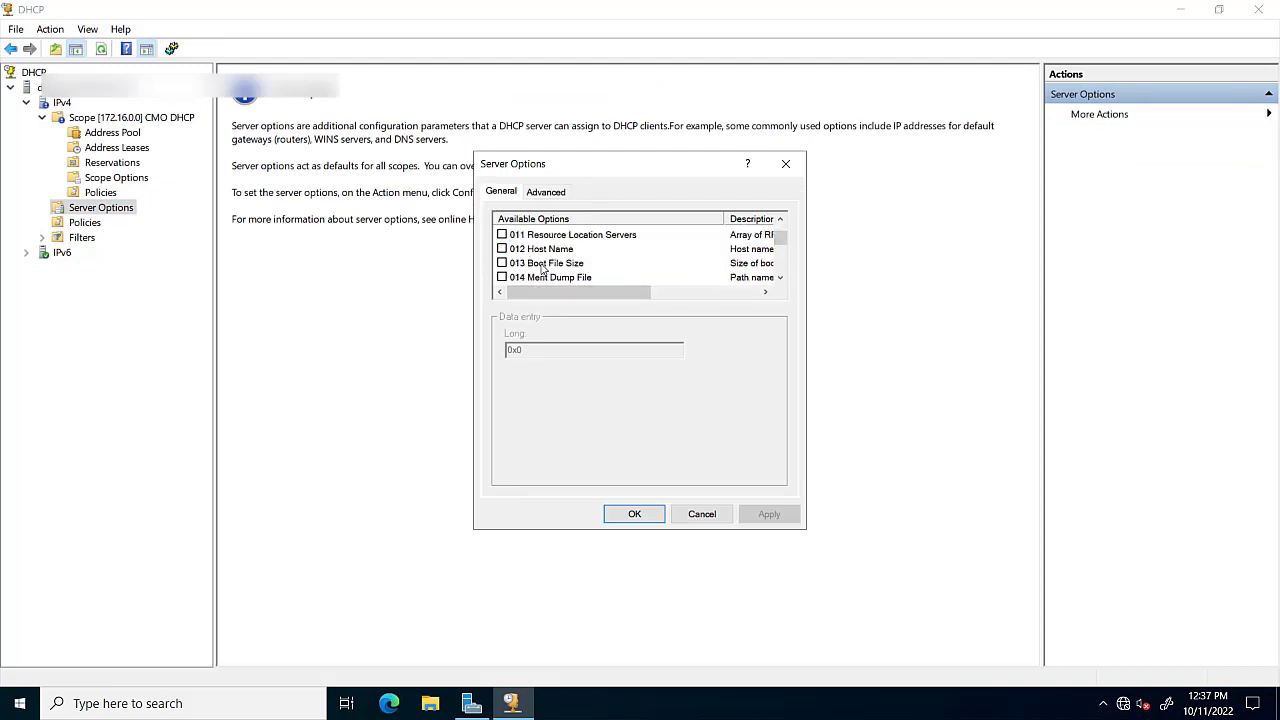
left_click(702, 514)
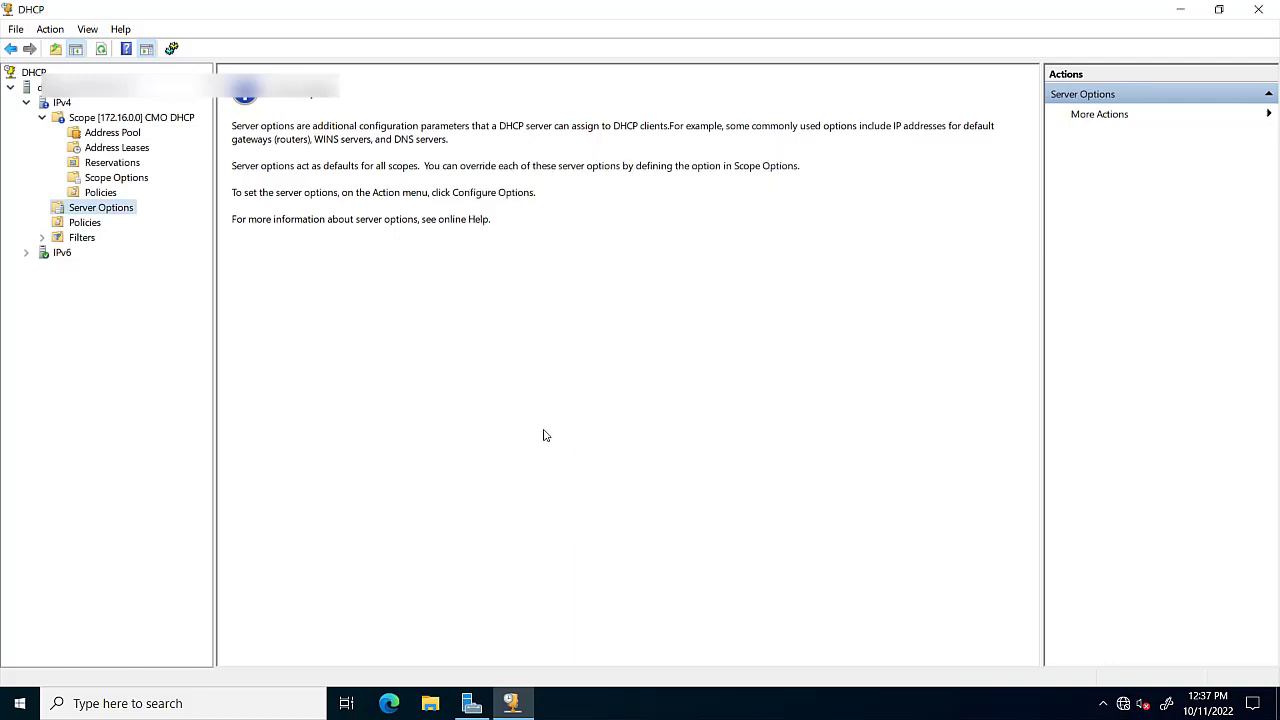
left_click(27, 102)
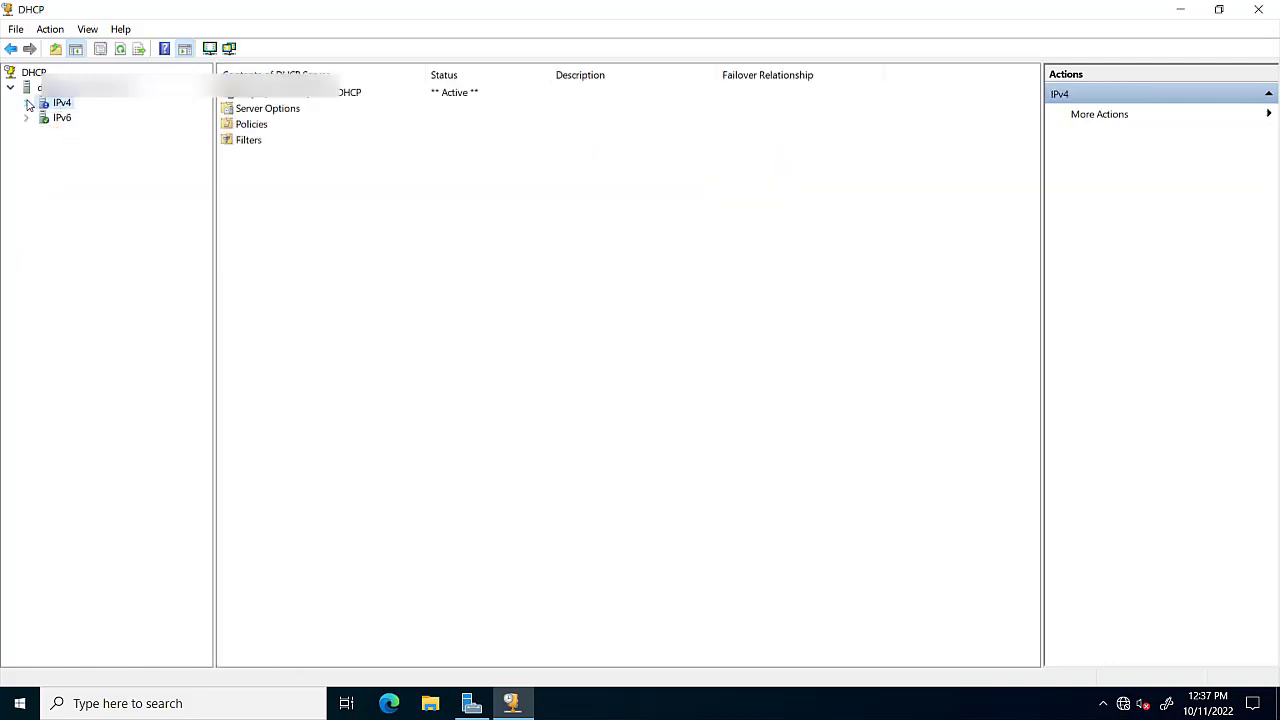
Refresh IPv4 and expand Scope [172.16.0.0] CMO DHCP to display its pool, leases, reservations, options and policies.
left_click(122, 49)
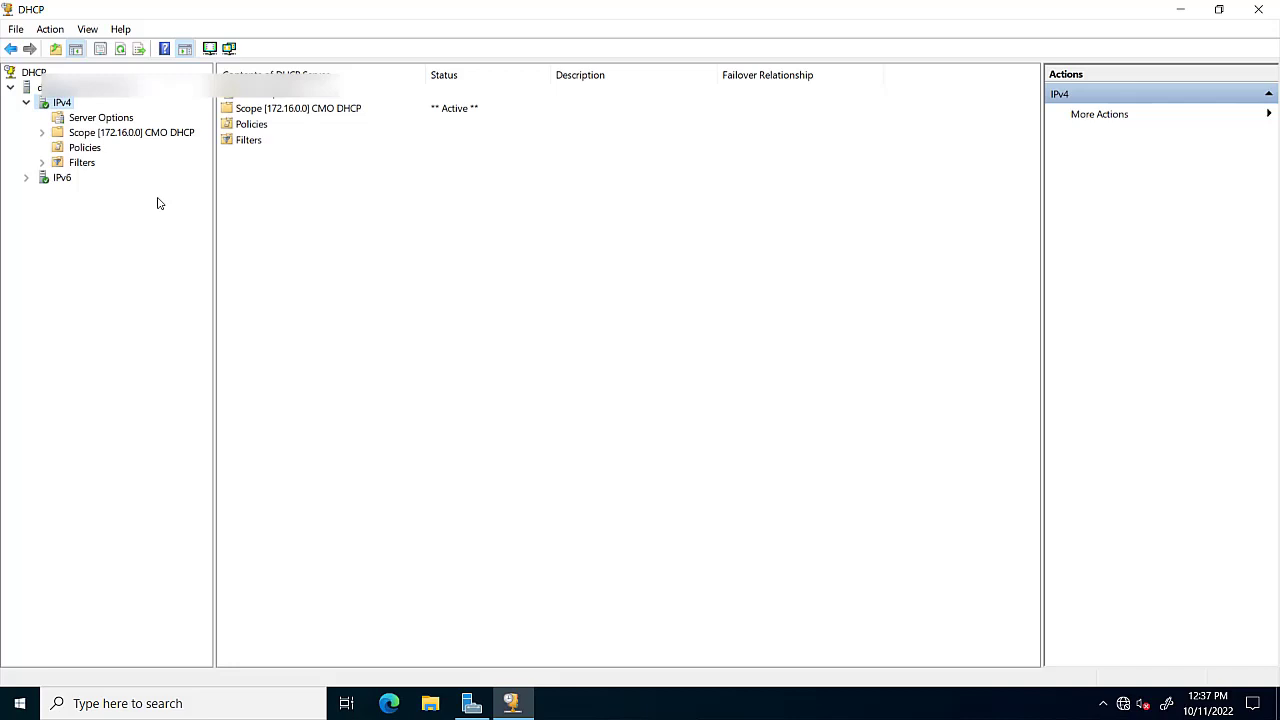
double_click(113, 135)
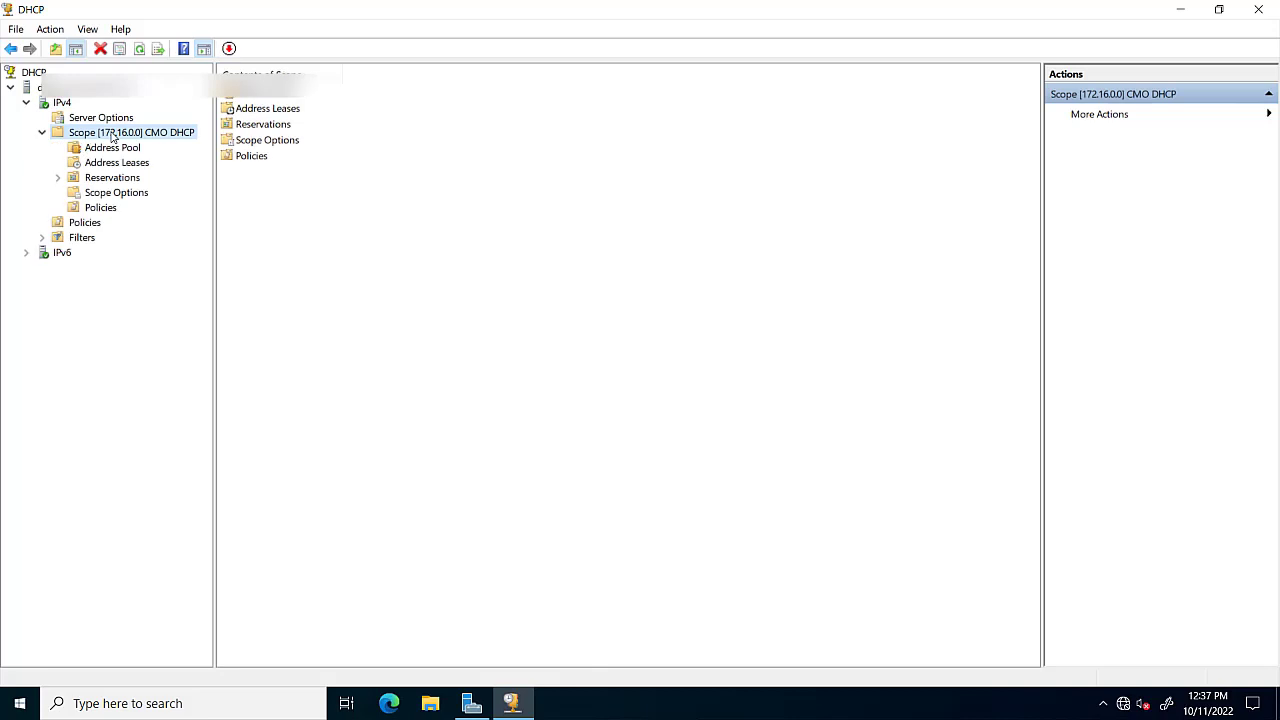